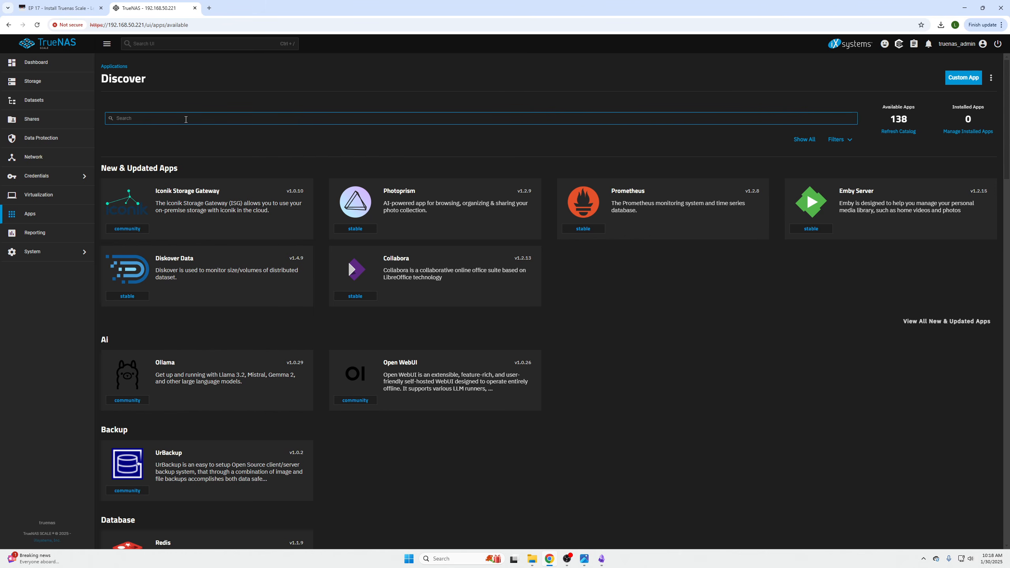
Search the app catalog for "next" and review the Nextcloud app's details and first screenshot
text(next)
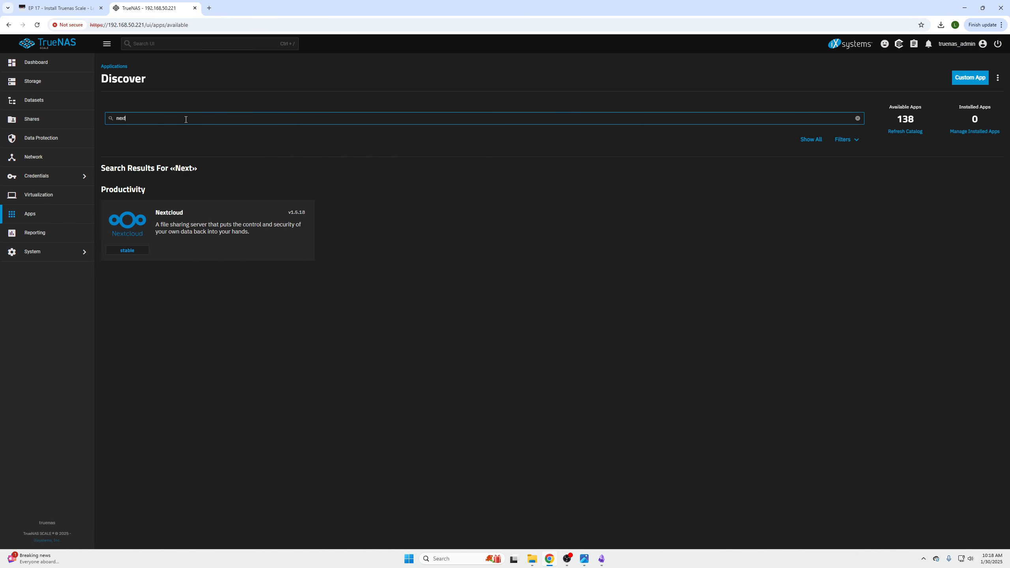
click(197, 225)
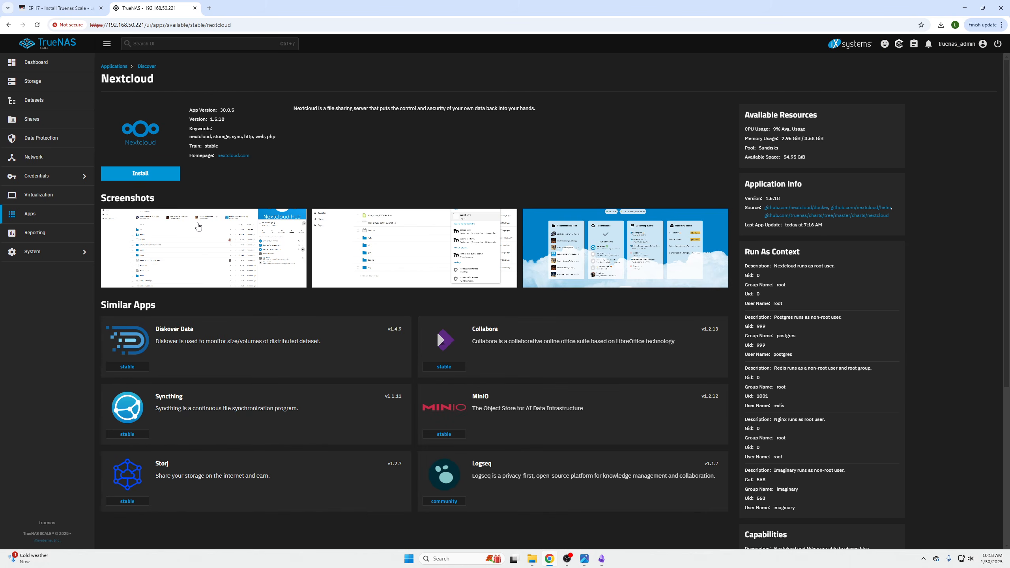
scroll(553, 223, down, 5)
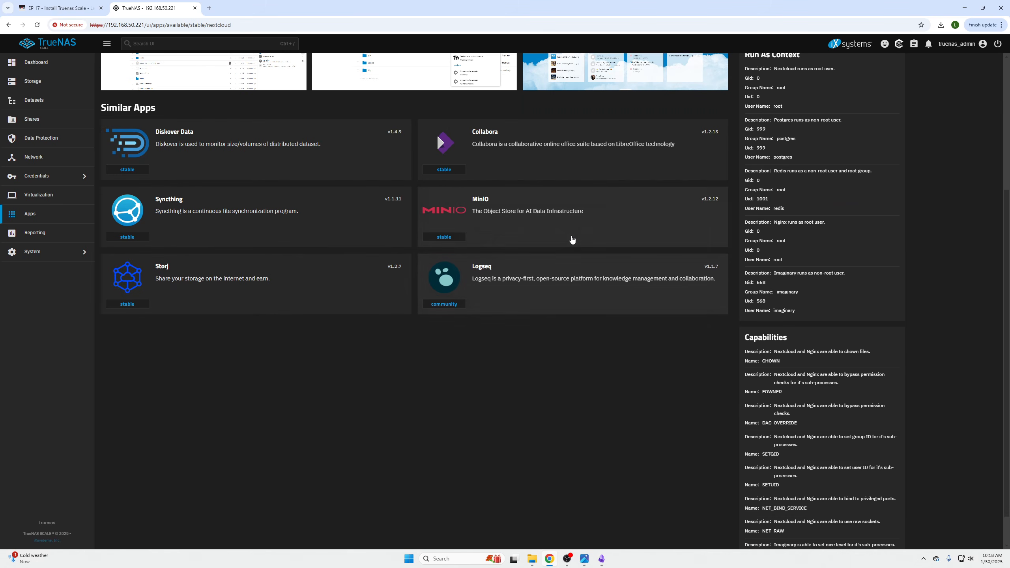
scroll(570, 239, up, 5)
scroll(857, 266, down, 2)
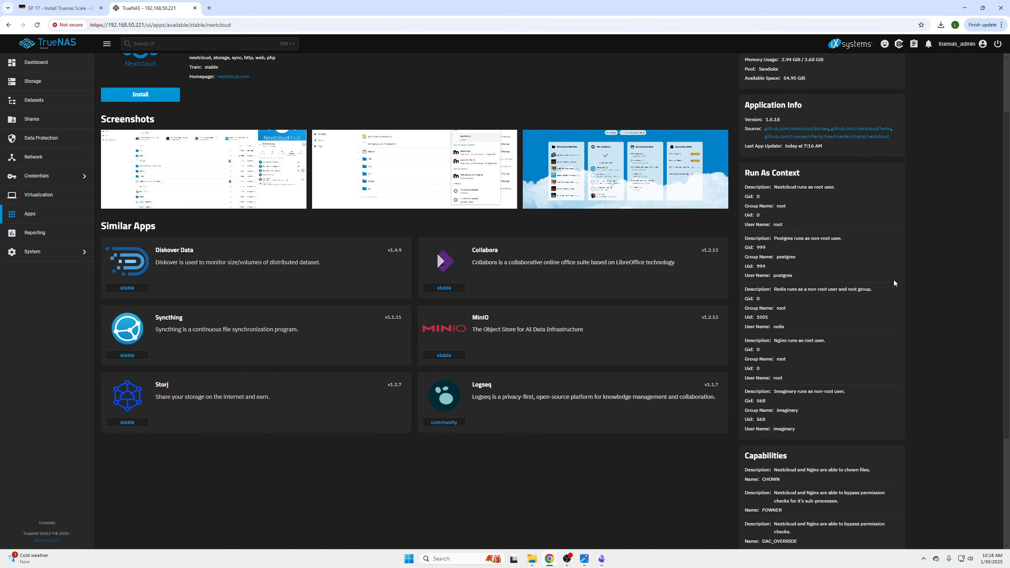
scroll(891, 276, up, 2)
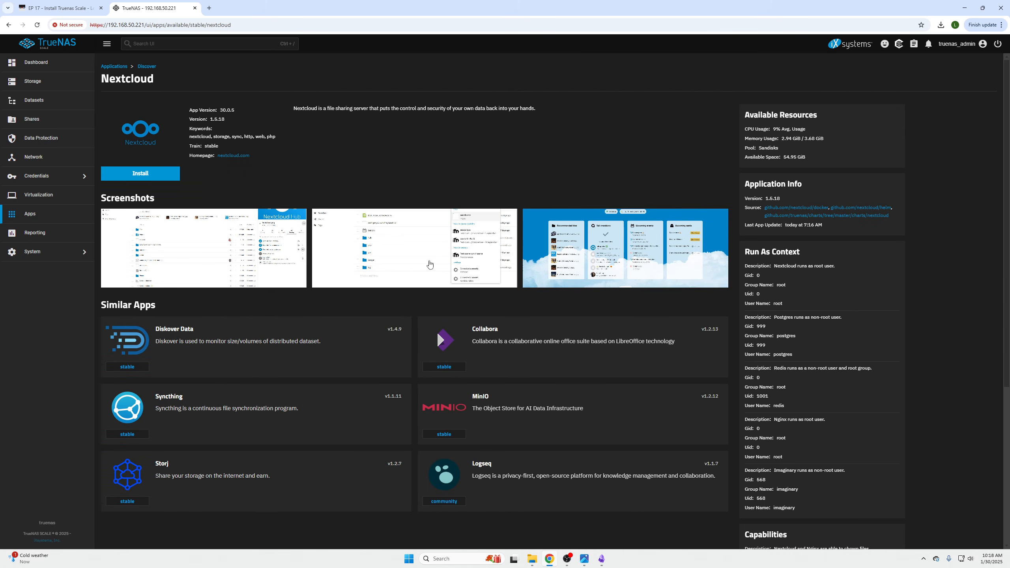
click(271, 249)
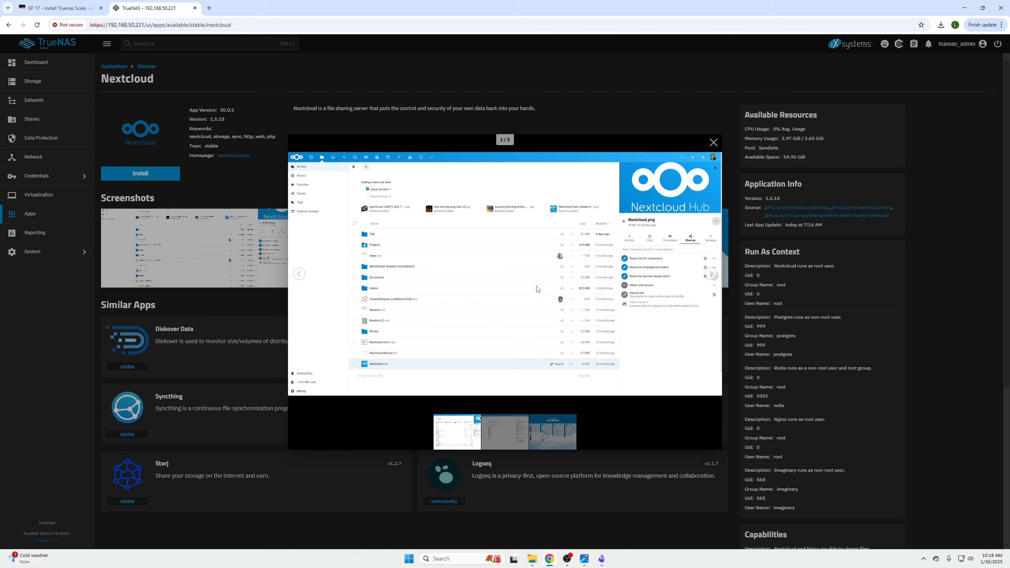
click(591, 115)
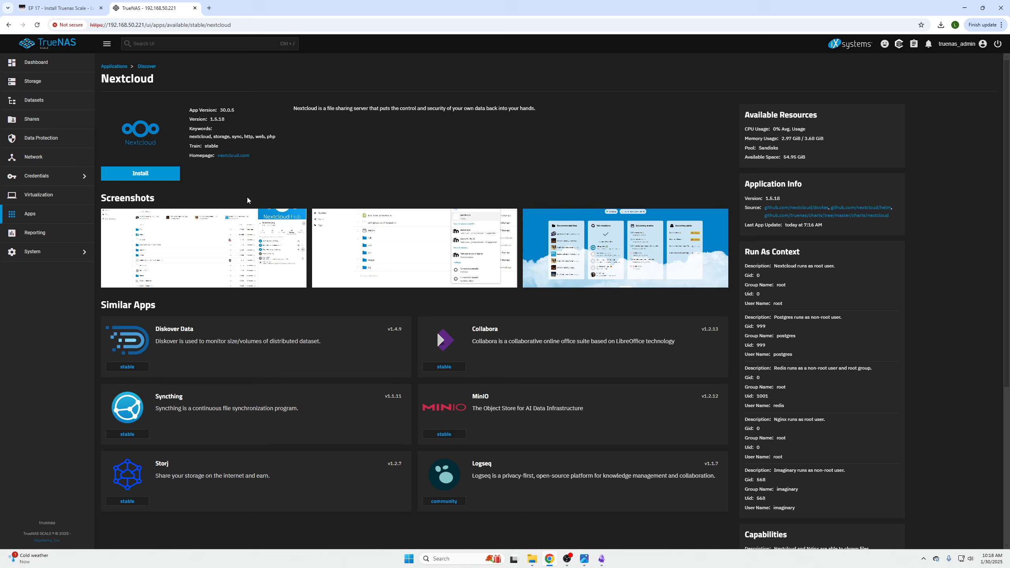
Open the Nextcloud installation form and copy the server's IP address 192.168.50.221 from the page URL
click(164, 178)
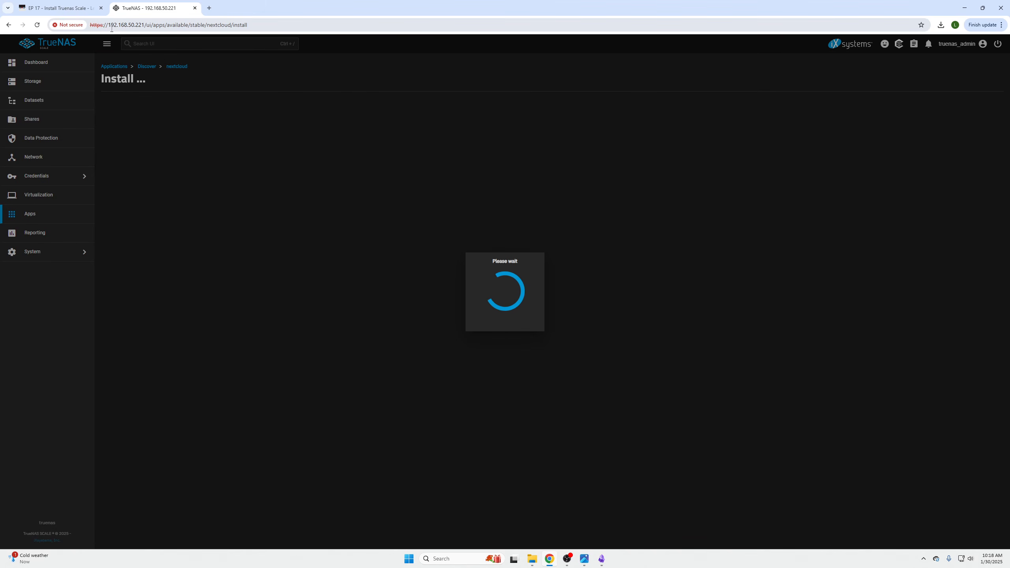
drag(109, 25, 144, 27)
key(ctrl+c)
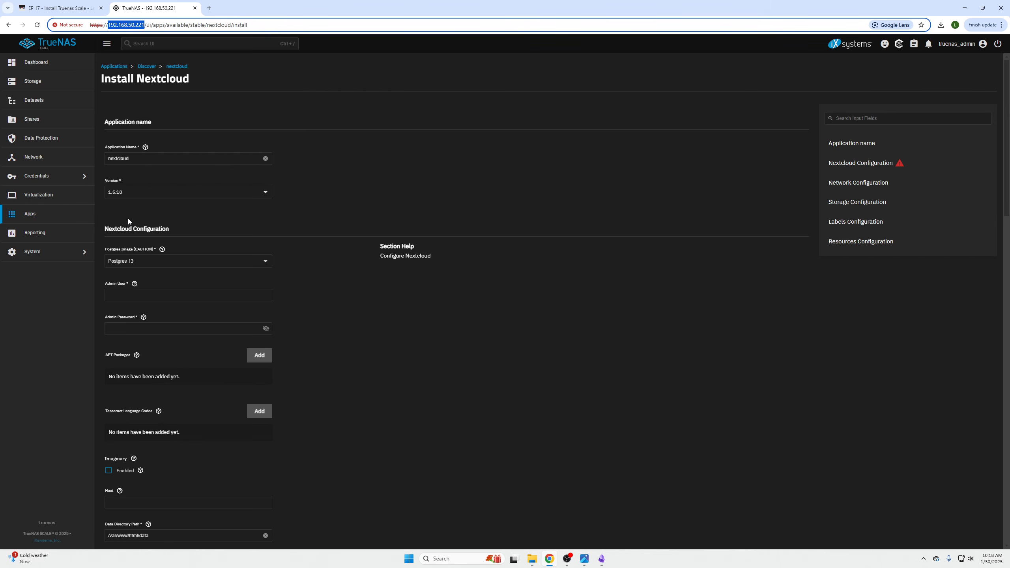
click(370, 338)
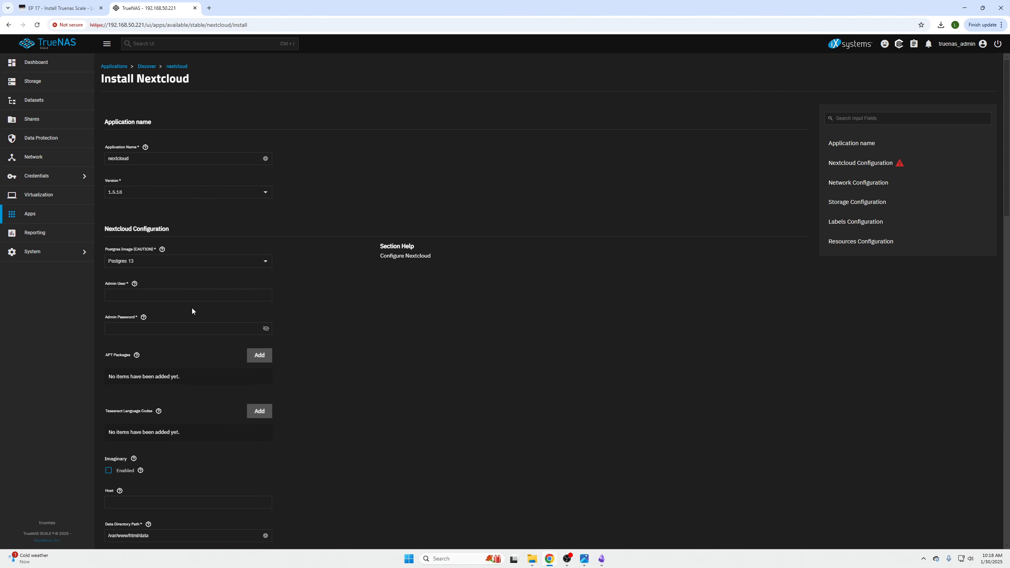
Set the Nextcloud admin user to "admin" and enter the admin password
click(187, 295)
text(admn)
key(Tab)
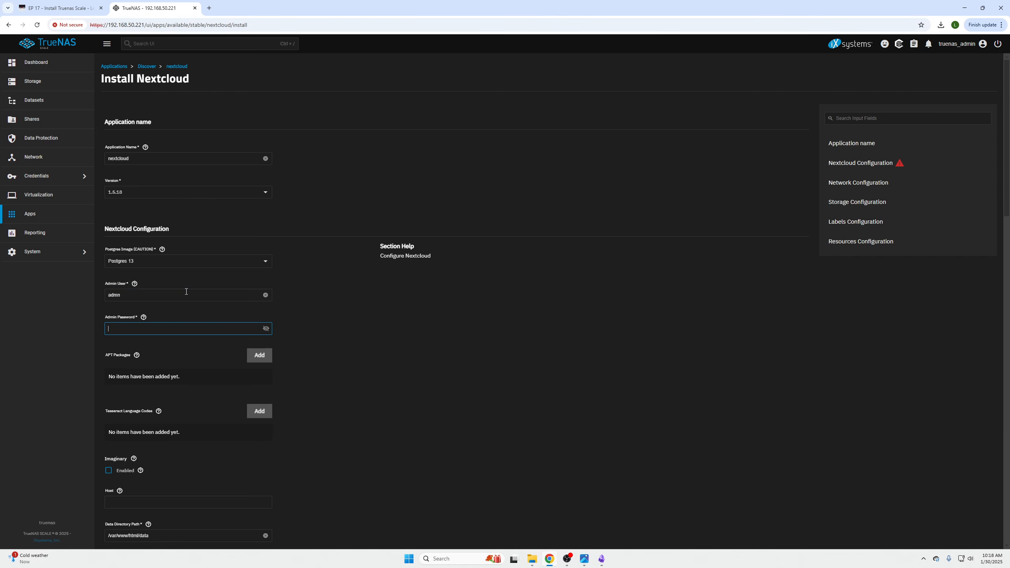
click(186, 291)
key(BackSpace)
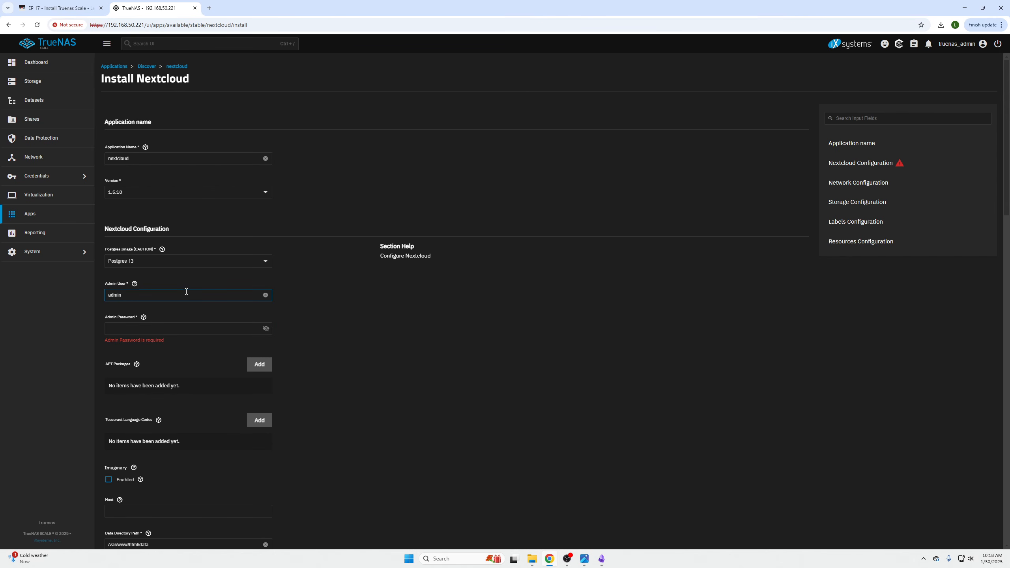
key(Tab)
text(pass)
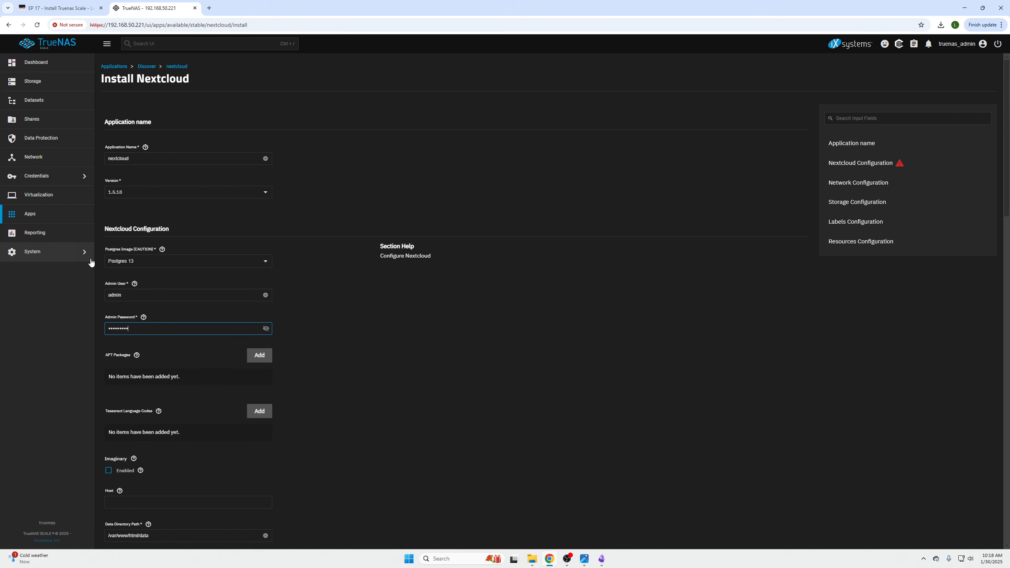
Set the Nextcloud host to the server's IP address, 192.168.50.221
scroll(169, 272, down, 3)
scroll(169, 212, down, 3)
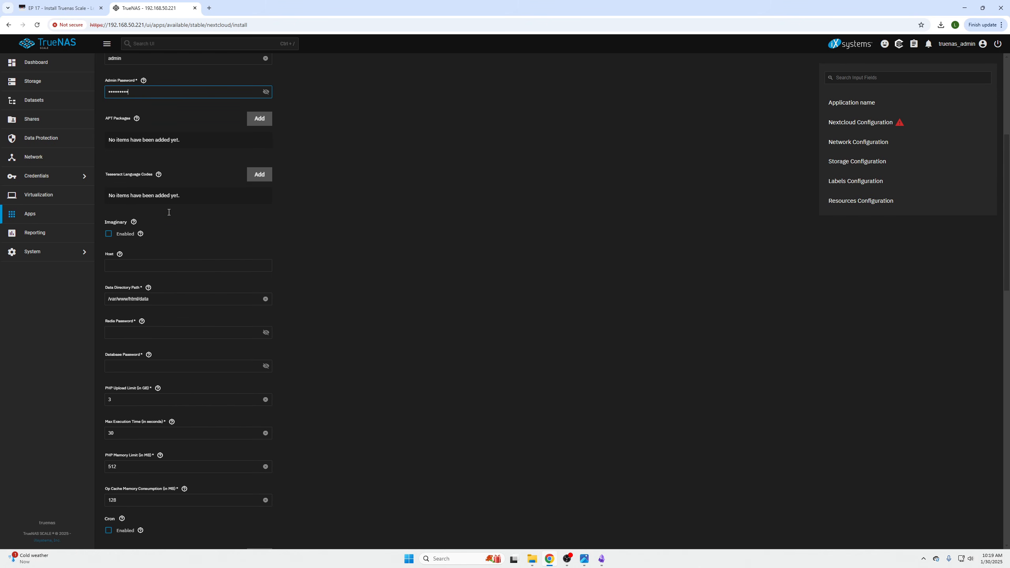
click(164, 266)
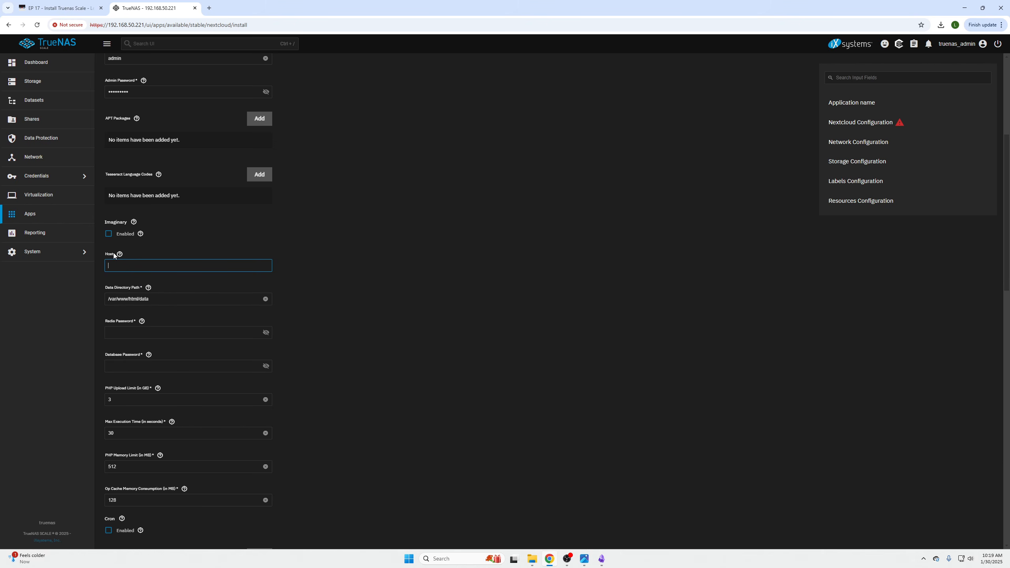
key(ctrl+v)
drag(148, 265, 106, 267)
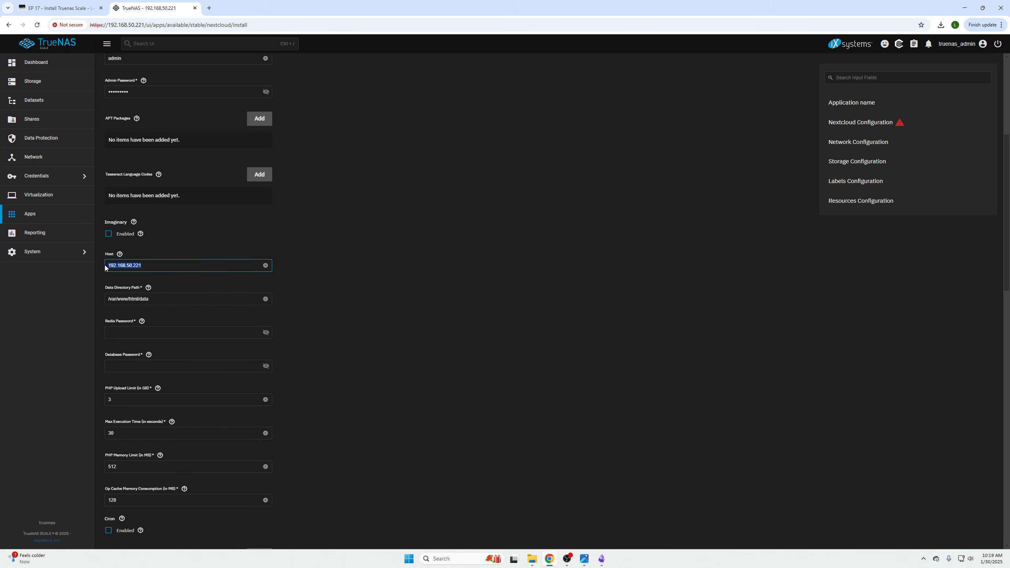
click(113, 26)
drag(108, 25, 144, 24)
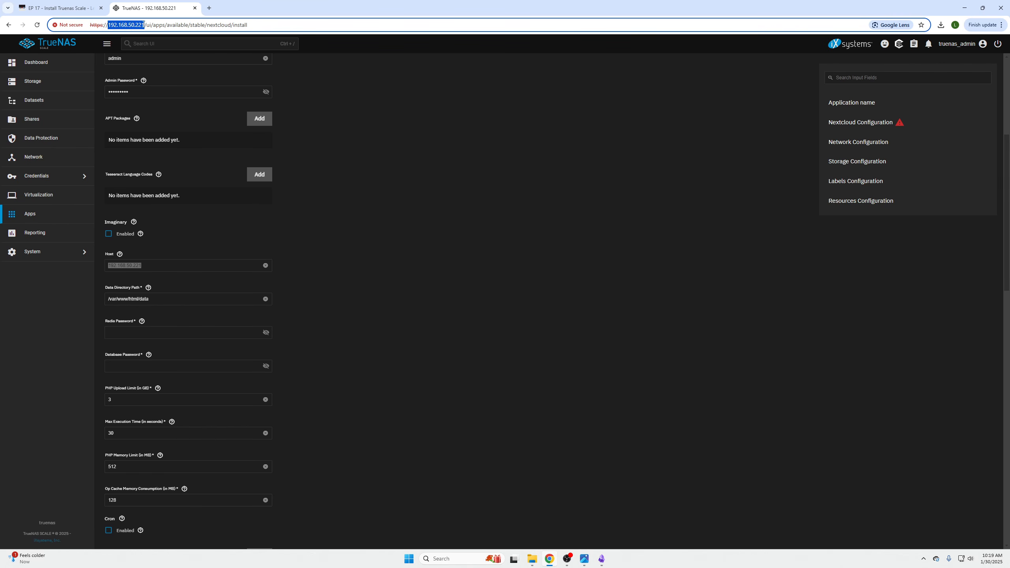
click(182, 250)
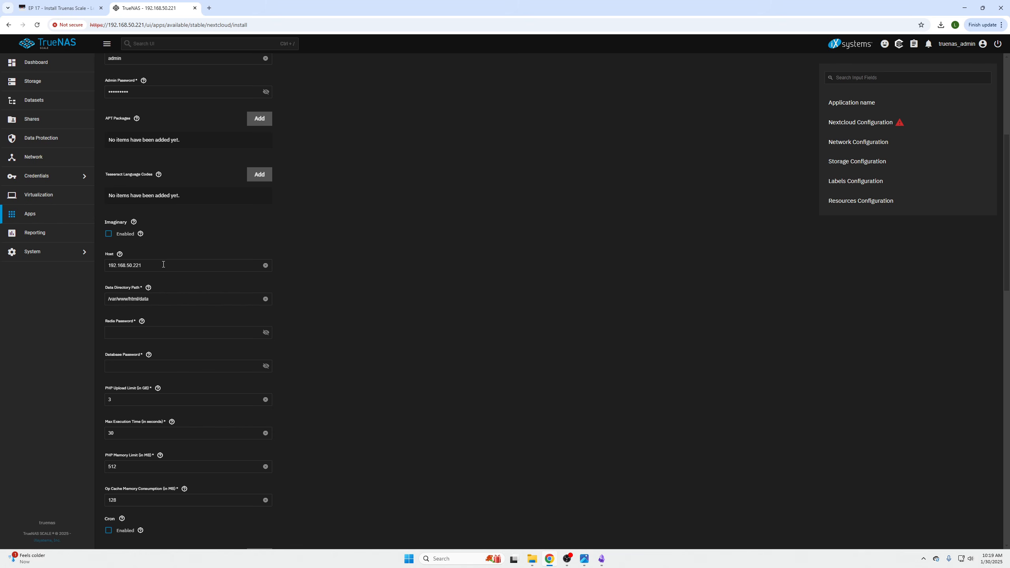
Enter the Redis password and the database password in the Nextcloud configuration
scroll(205, 303, down, 2)
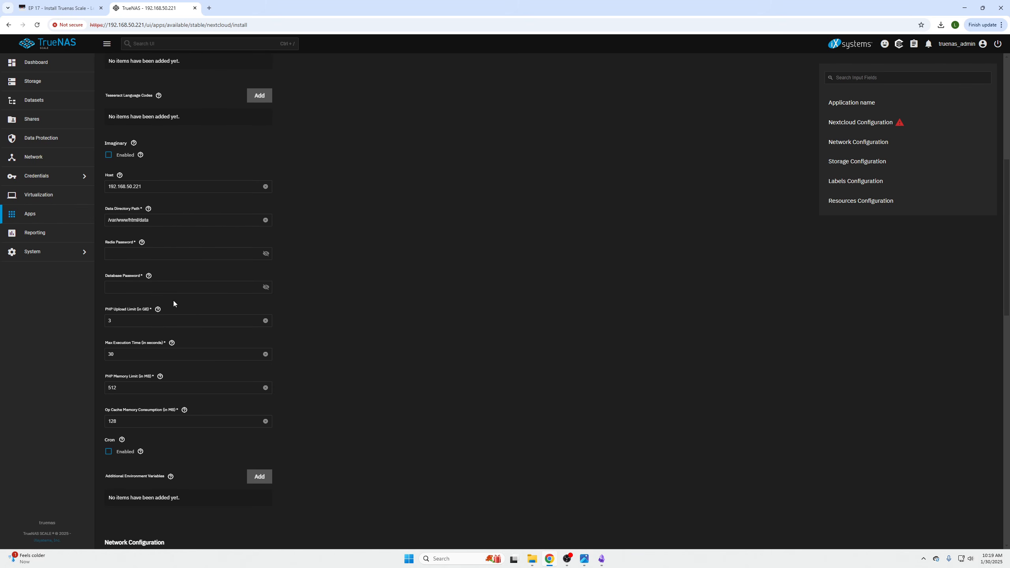
click(141, 259)
text(•••••••••)
key(Tab)
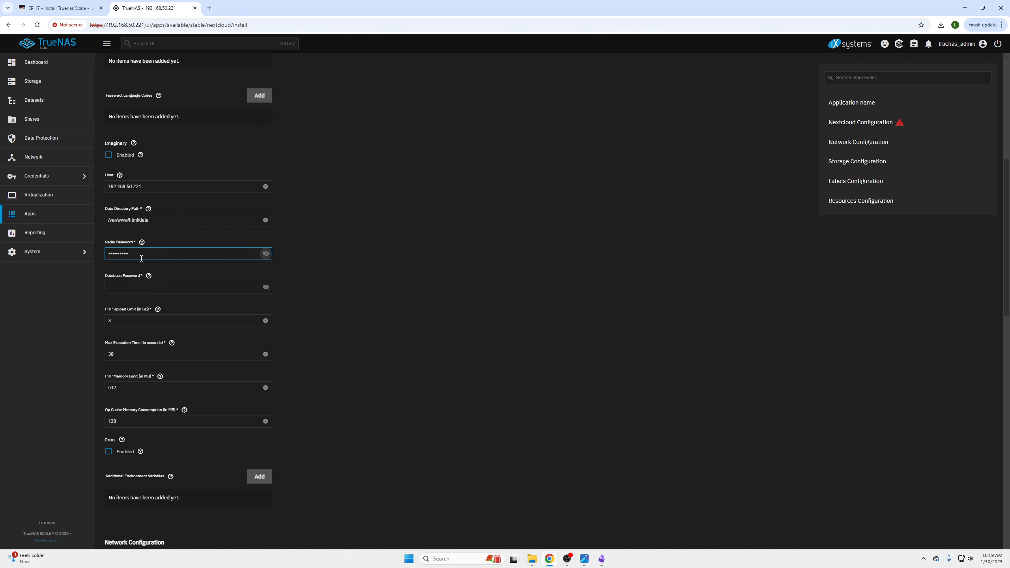
click(124, 283)
text(•••••••)
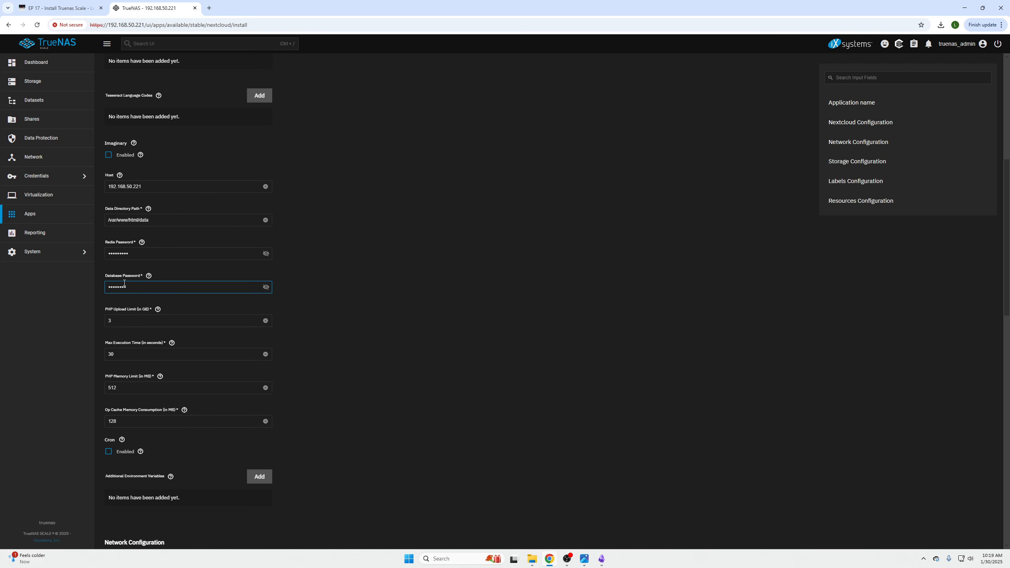
key(BackSpace)
key(BackSpace)
key(BackSpace)
key(BackSpace)
key(BackSpace)
key(BackSpace)
key(BackSpace)
text(••••)
Set the memory limit in the resources configuration to 2024 MB and install Nextcloud
scroll(267, 385, down, 5)
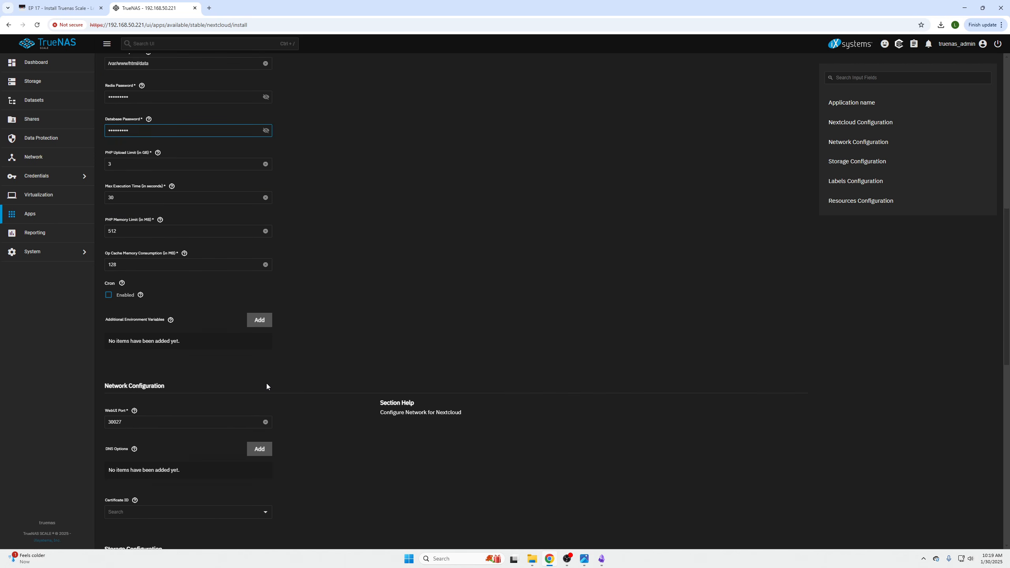
scroll(268, 384, down, 6)
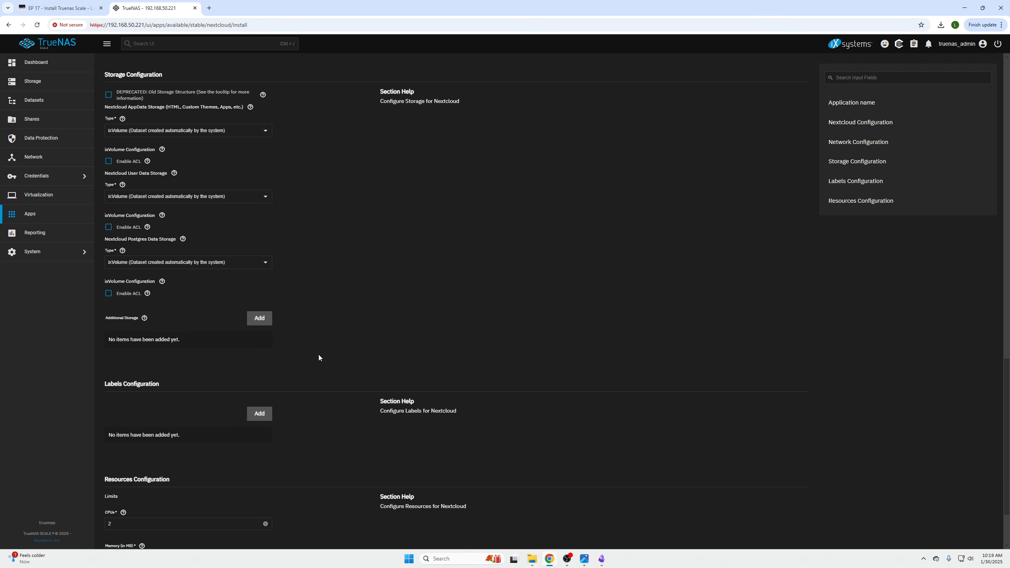
scroll(319, 357, down, 2)
scroll(263, 306, up, 5)
scroll(239, 296, down, 5)
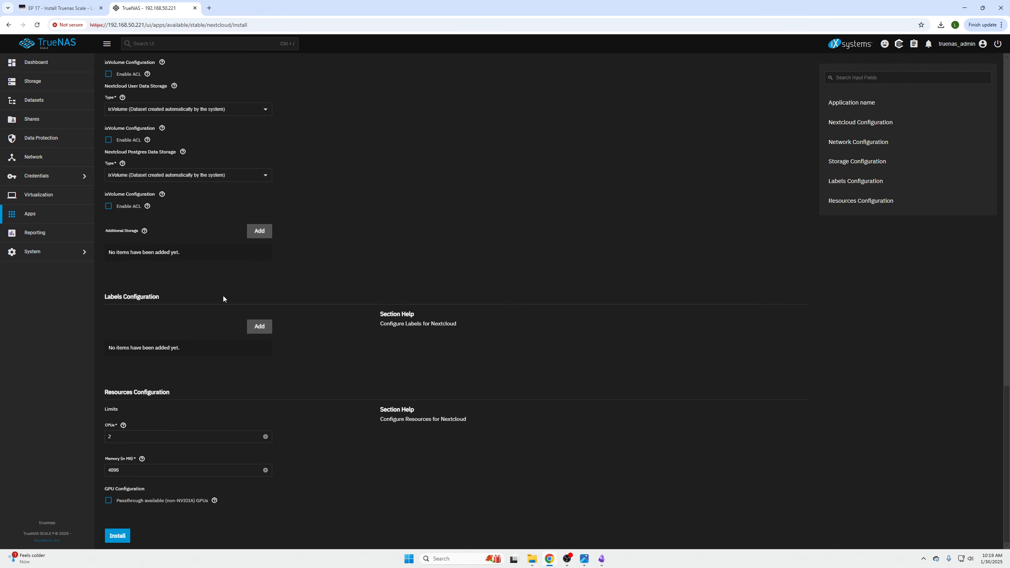
double_click(134, 476)
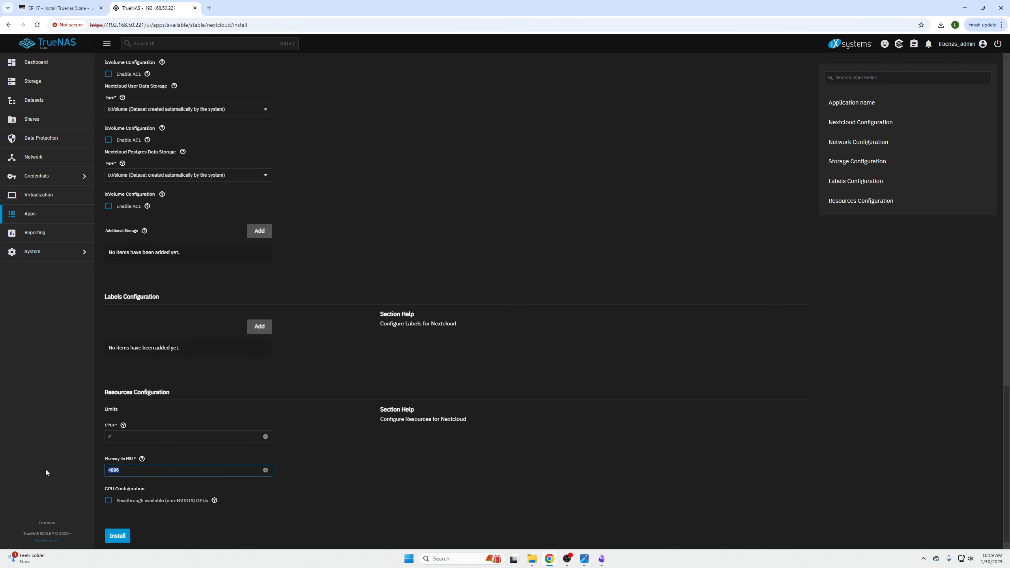
text(2024)
click(306, 486)
scroll(215, 426, up, 15)
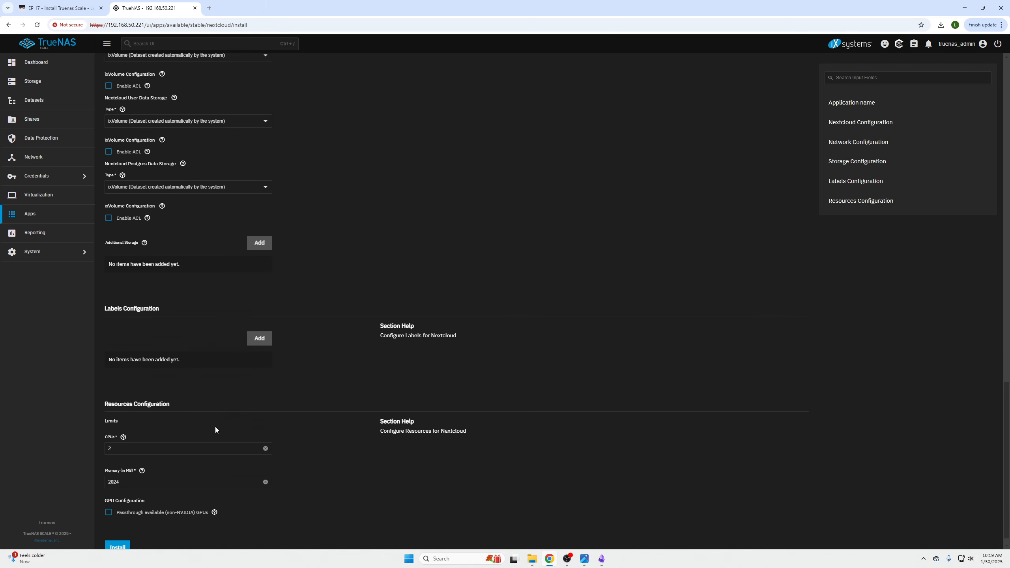
scroll(230, 447, down, 15)
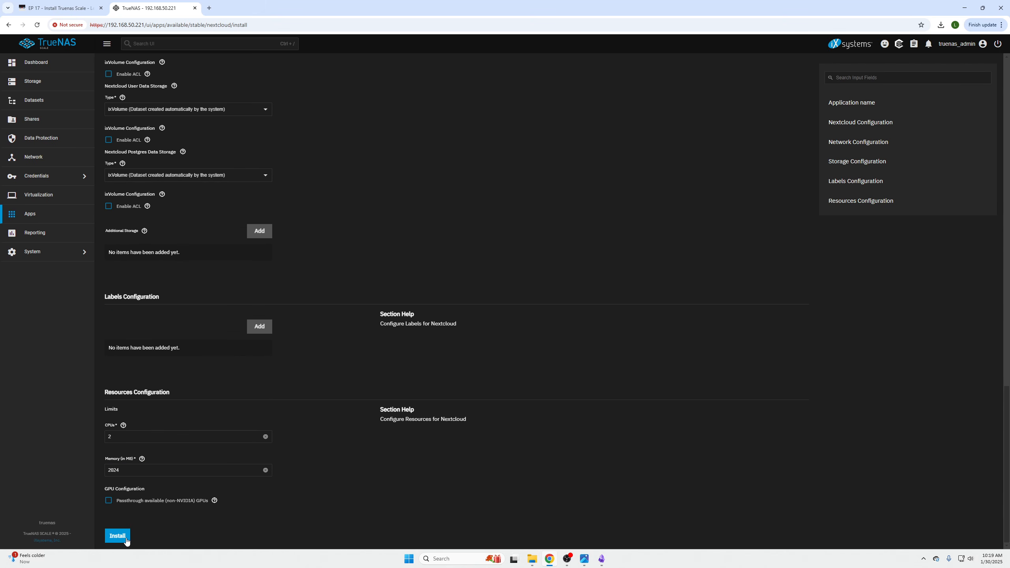
click(125, 539)
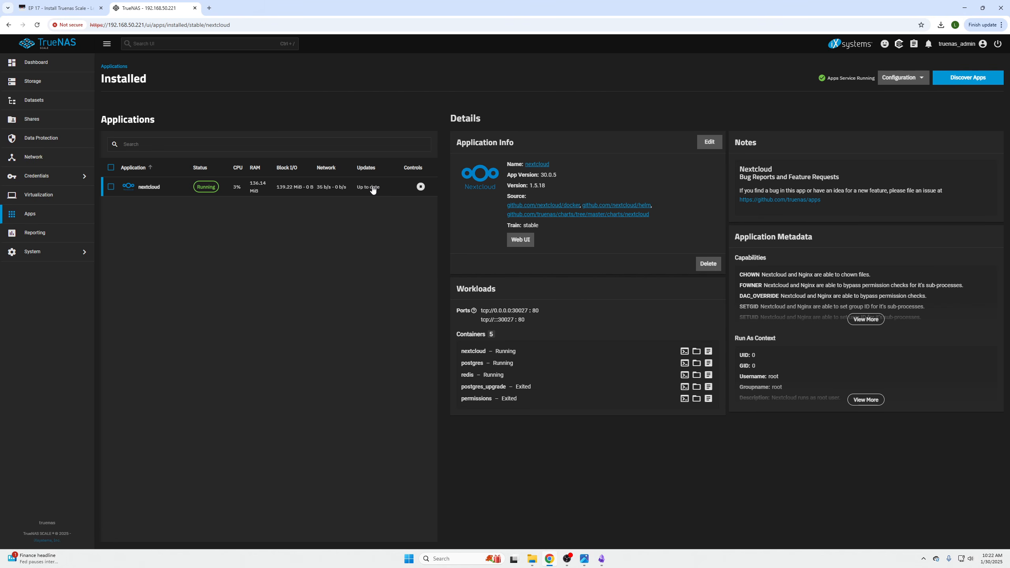
Check which bulk actions are offered for the installed nextcloud application, leaving it deselected
click(111, 187)
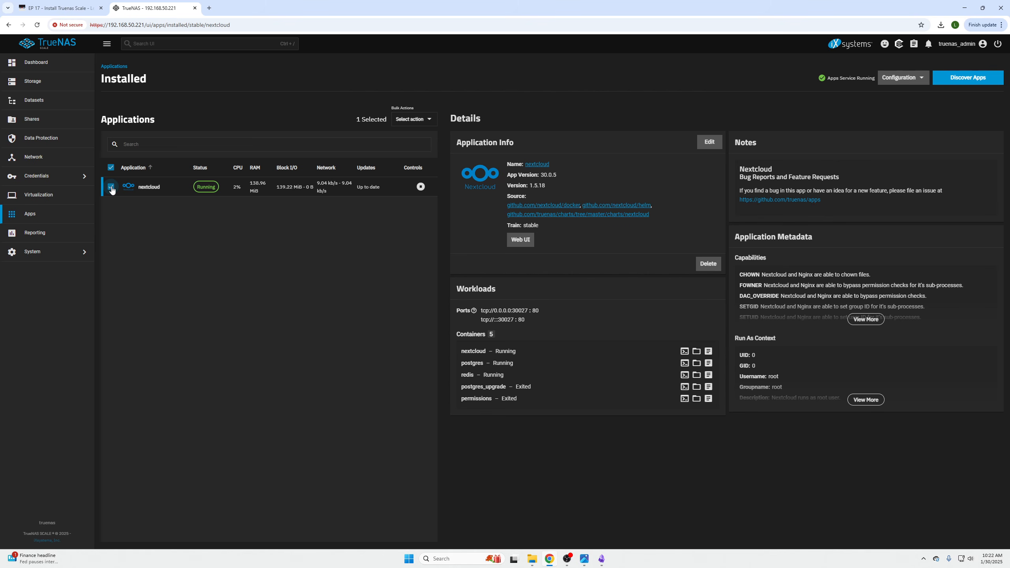
click(416, 118)
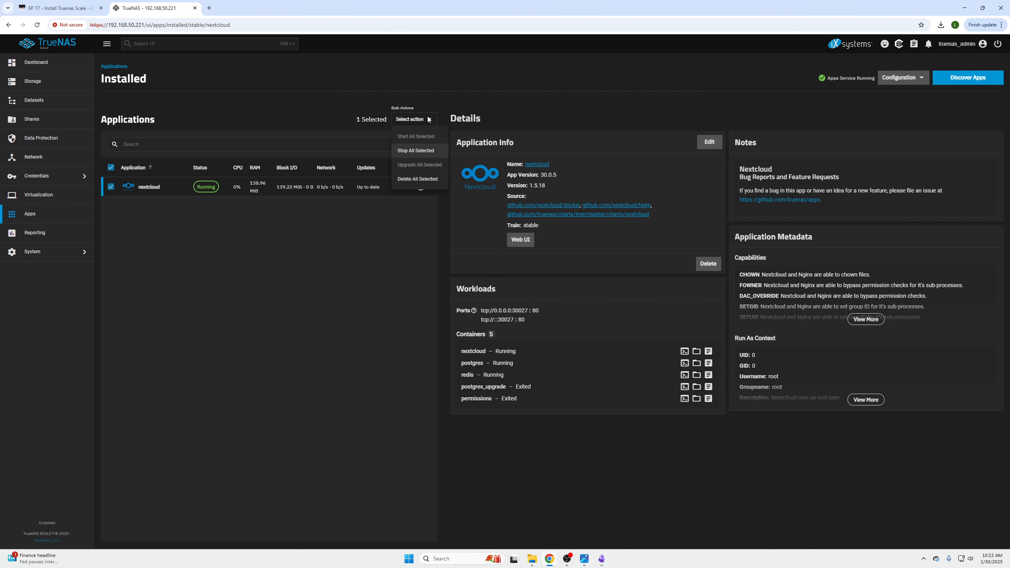
click(316, 89)
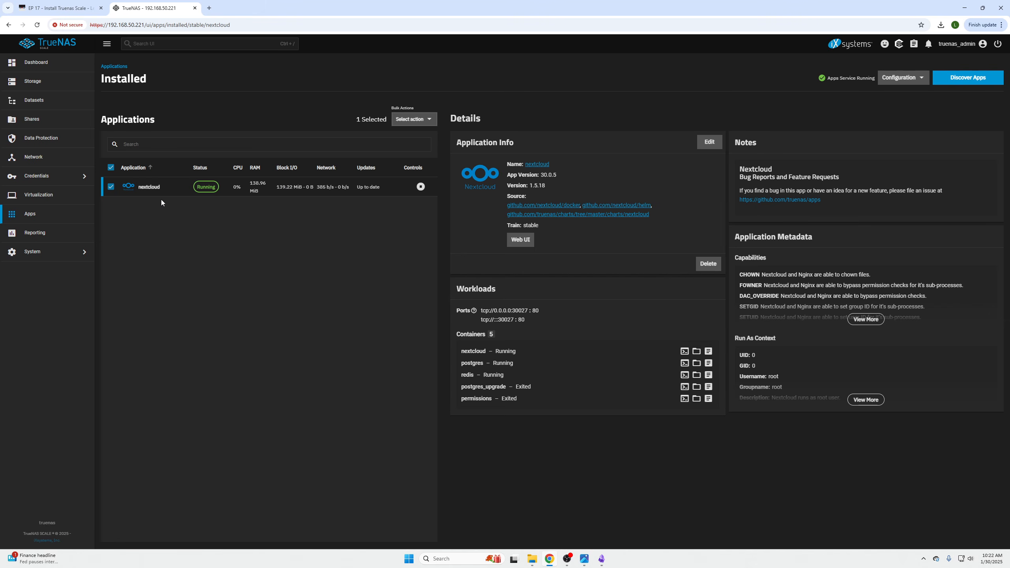
click(110, 187)
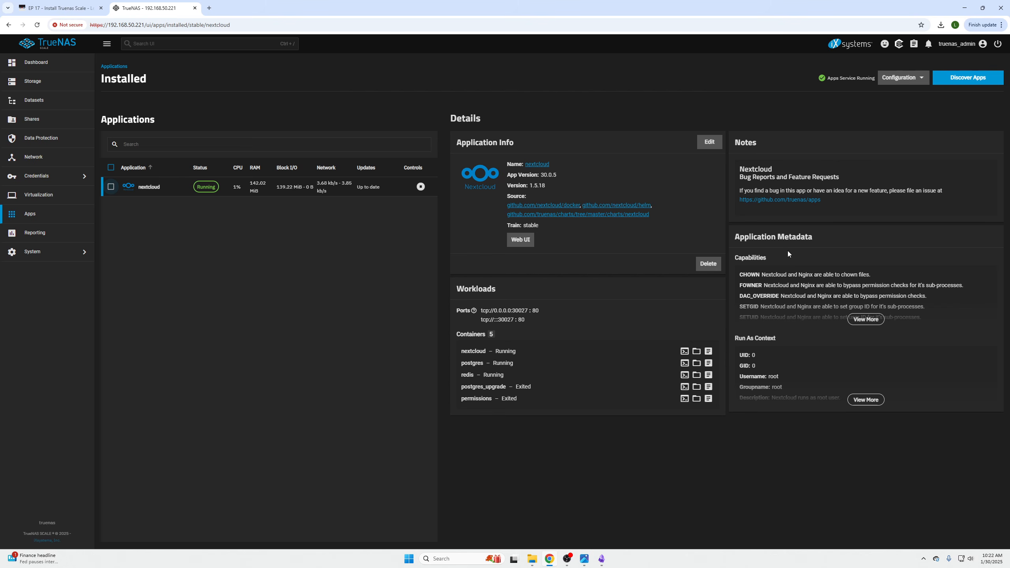
Open Nextcloud's web interface, log in as "admin" with the account password and dismiss the welcome dialog
click(517, 240)
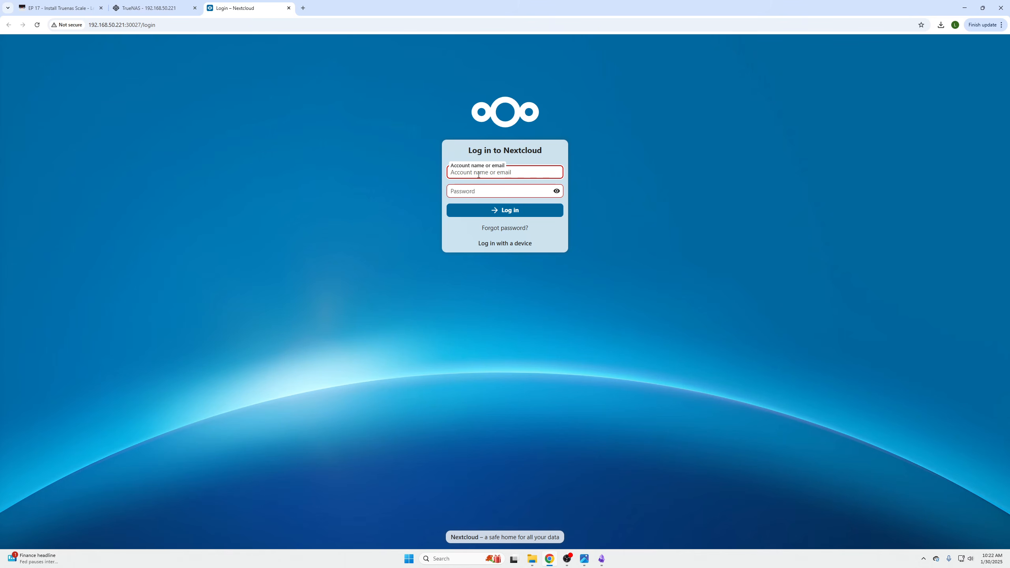
click(479, 175)
text(admin)
key(Tab)
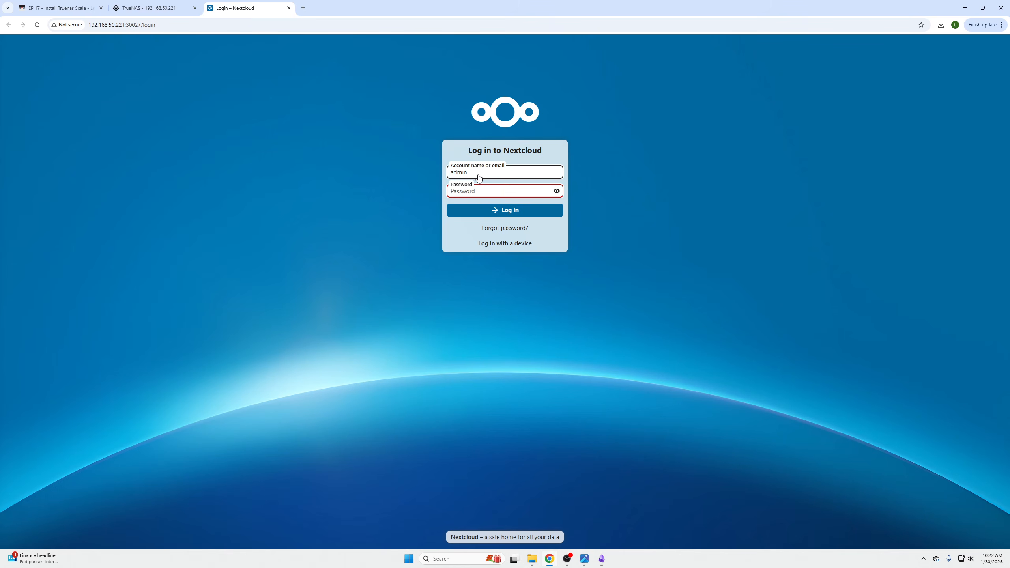
text(•••••••••)
key(Return)
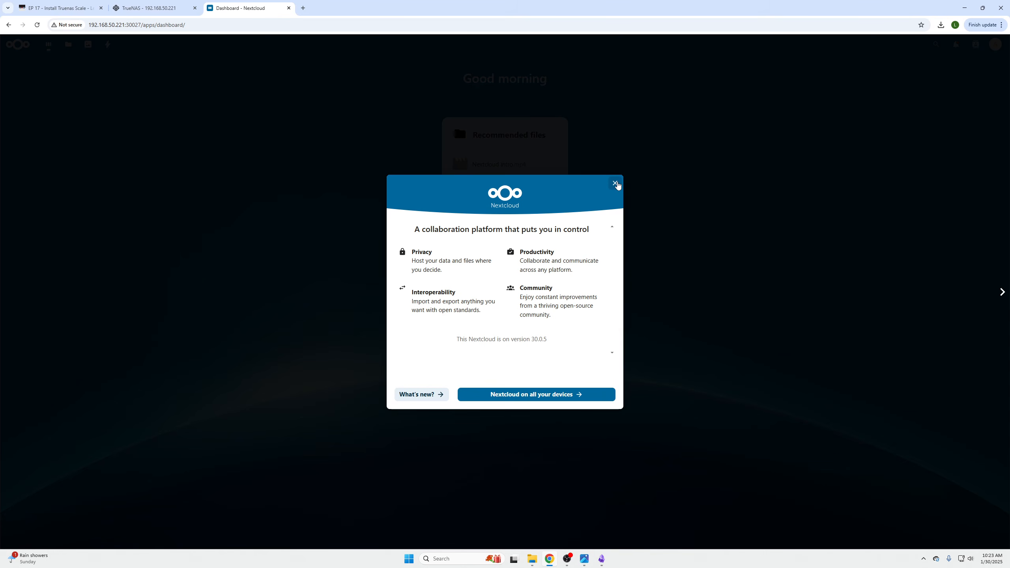
click(616, 184)
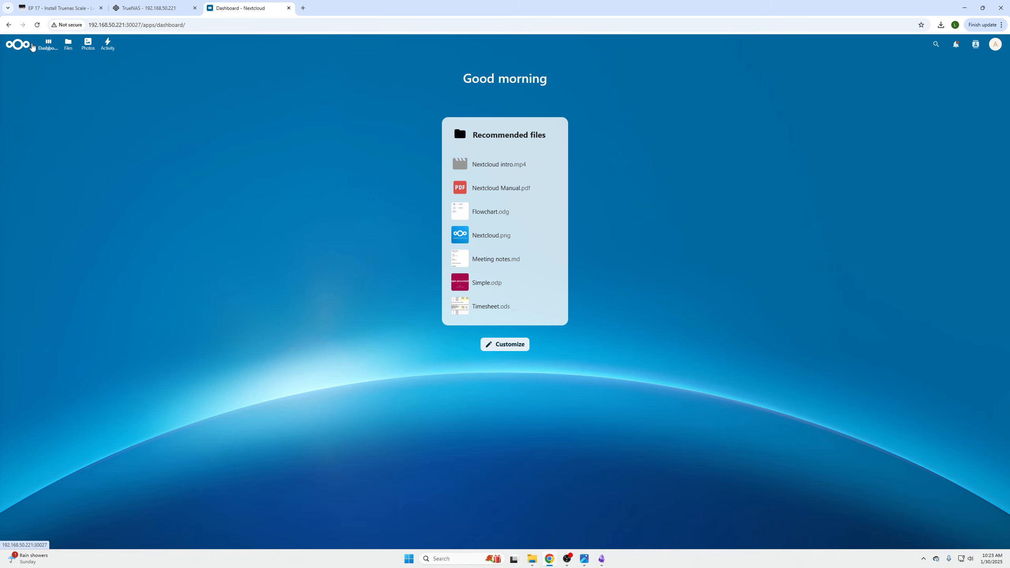
Add the Status and Weather widgets to the Nextcloud dashboard
click(50, 44)
click(510, 344)
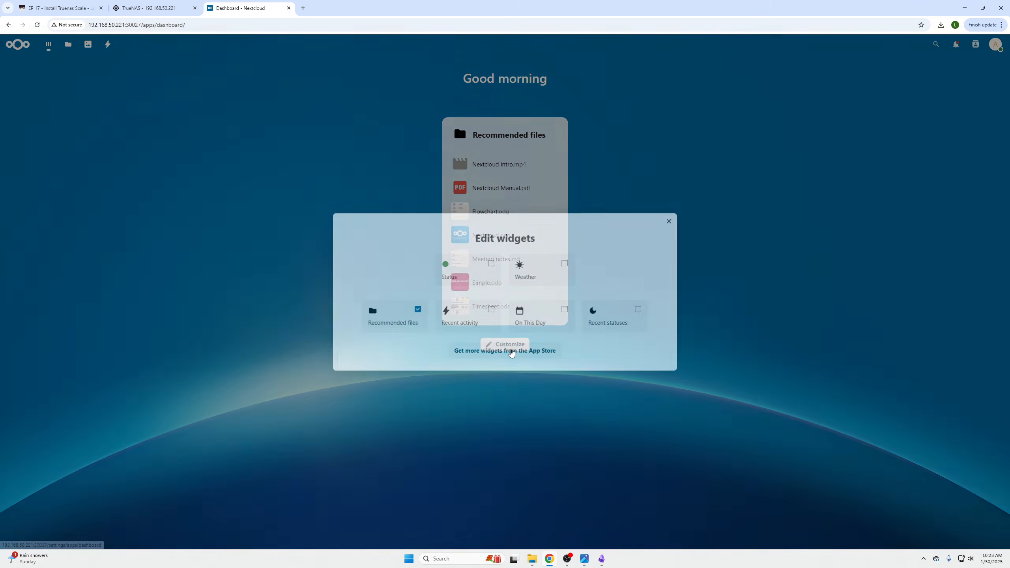
click(477, 270)
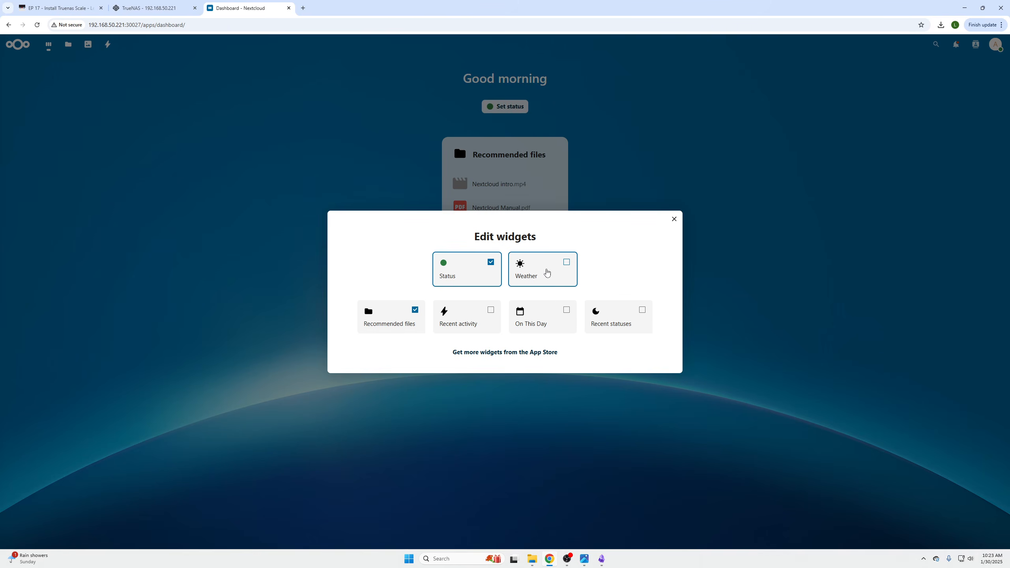
click(545, 270)
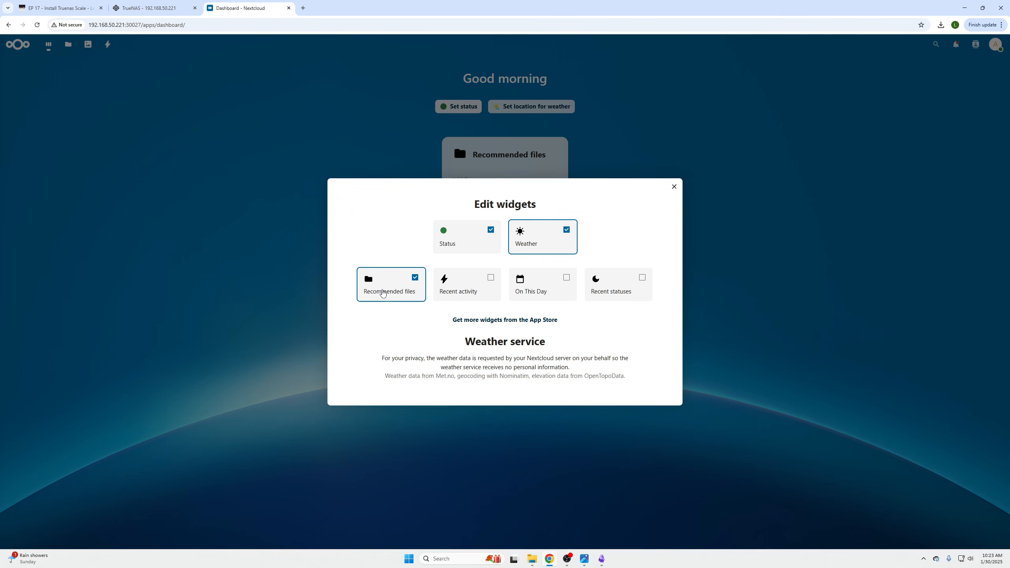
click(674, 188)
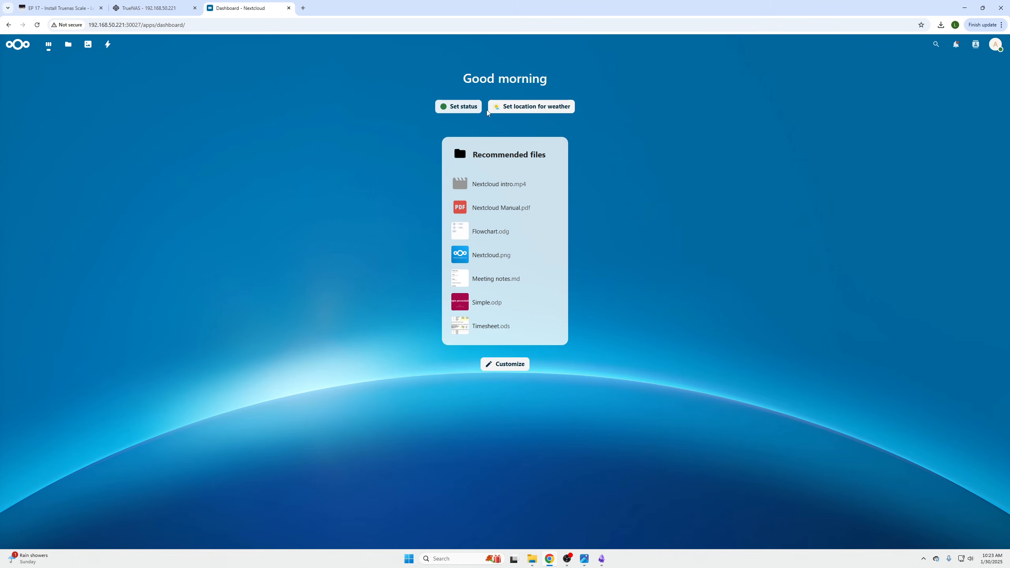
Look through the Files app and the Photos app, including all media, videos and albums
click(68, 48)
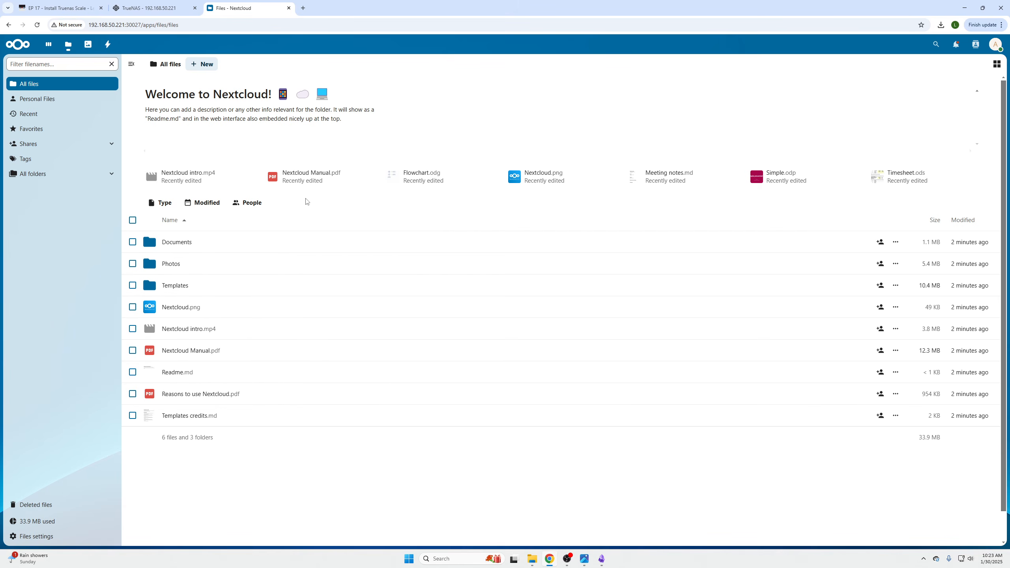
click(88, 44)
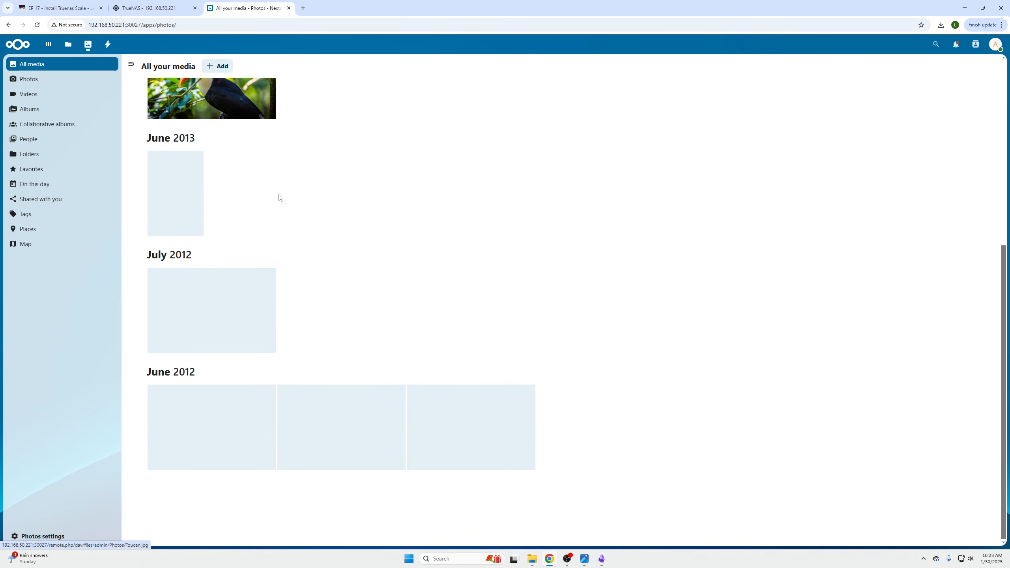
scroll(312, 236, down, 7)
scroll(325, 288, up, 7)
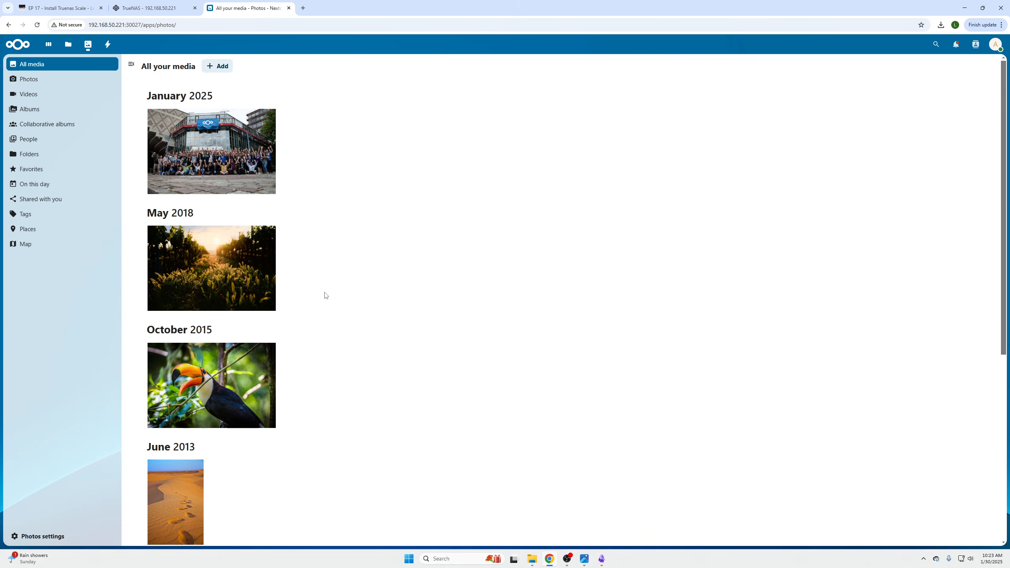
scroll(323, 284, down, 1)
scroll(325, 286, down, 5)
scroll(326, 298, up, 6)
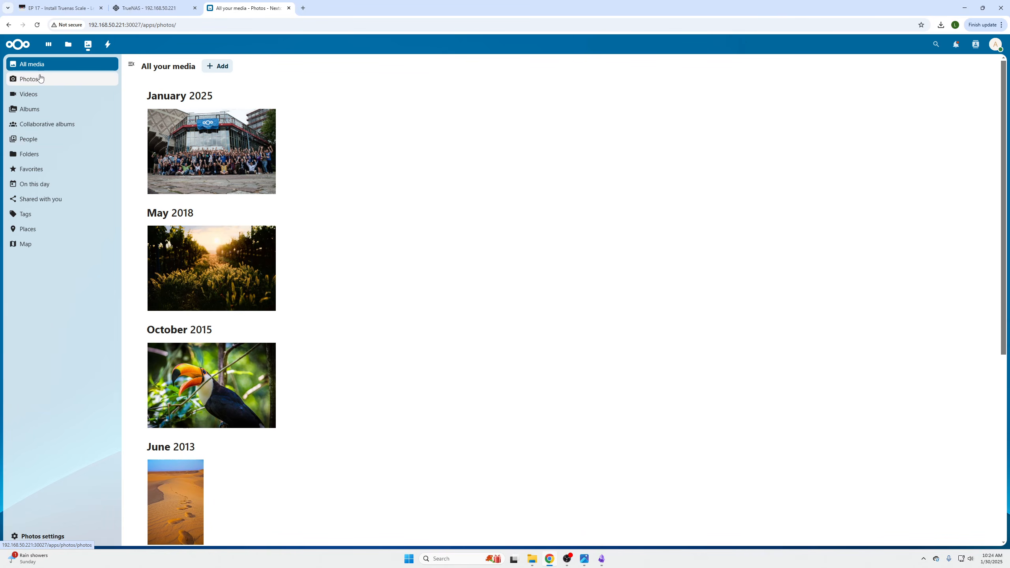
click(36, 94)
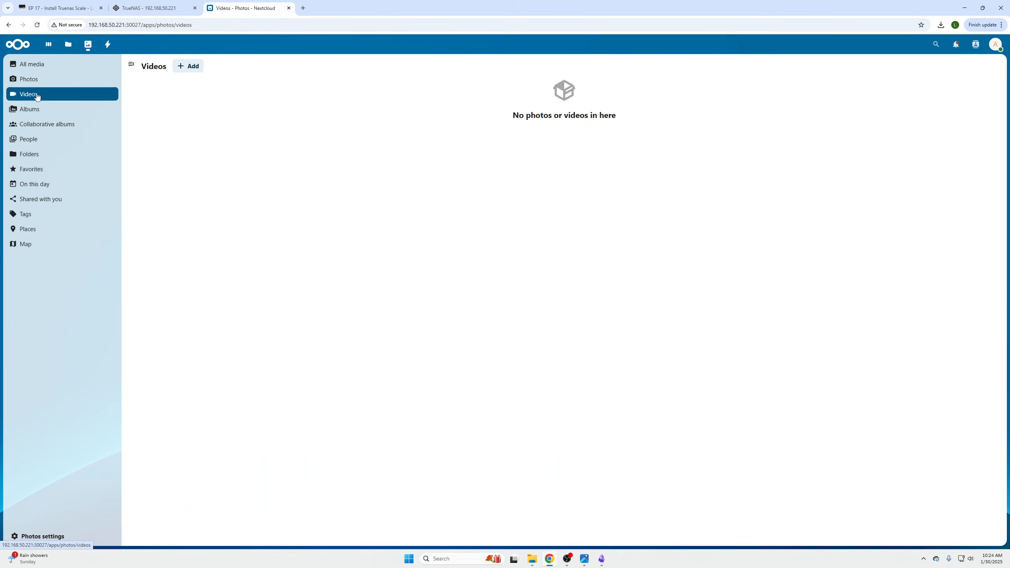
click(40, 110)
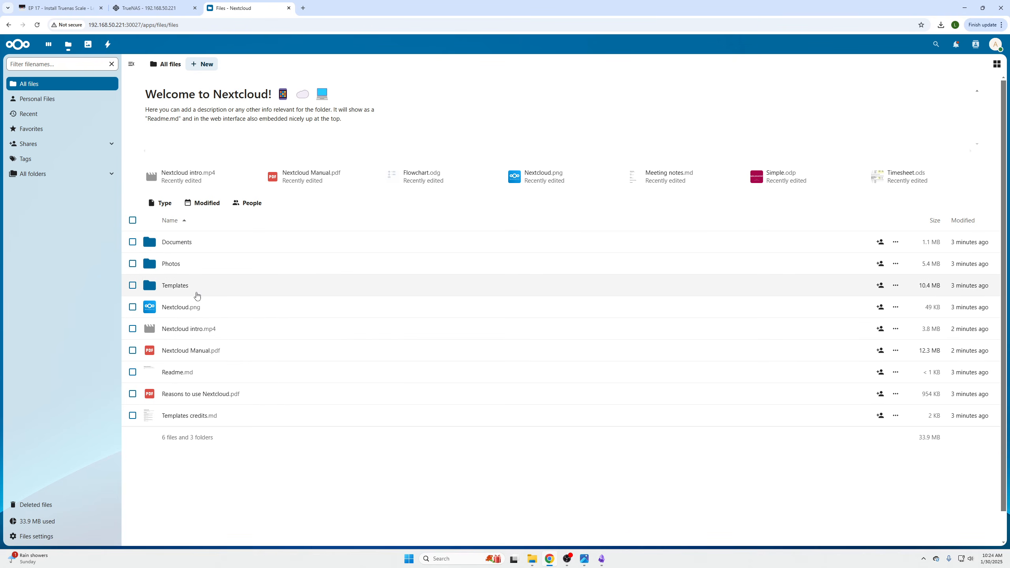
Create a new folder named "Testfolder" in All files
click(210, 65)
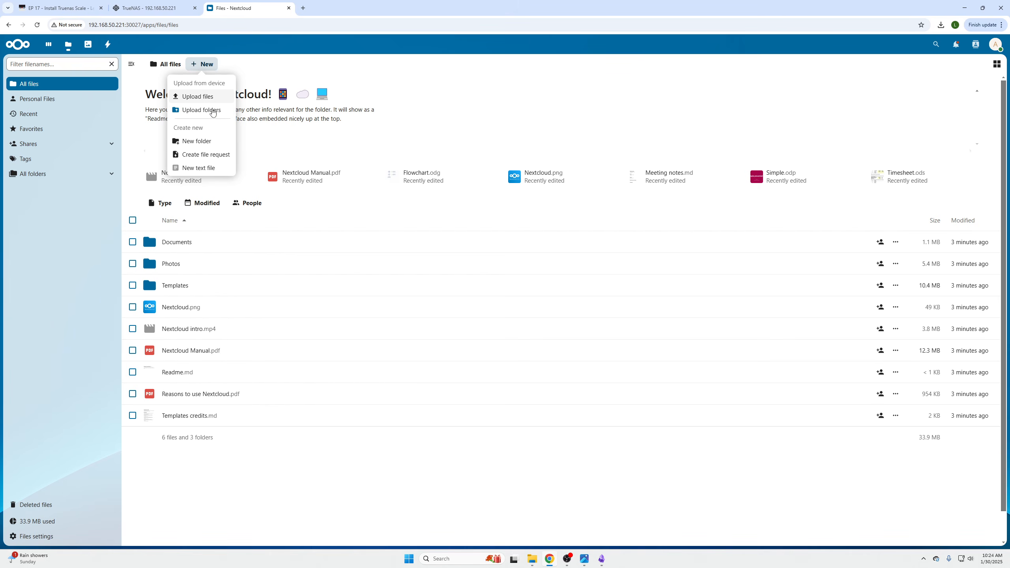
click(212, 140)
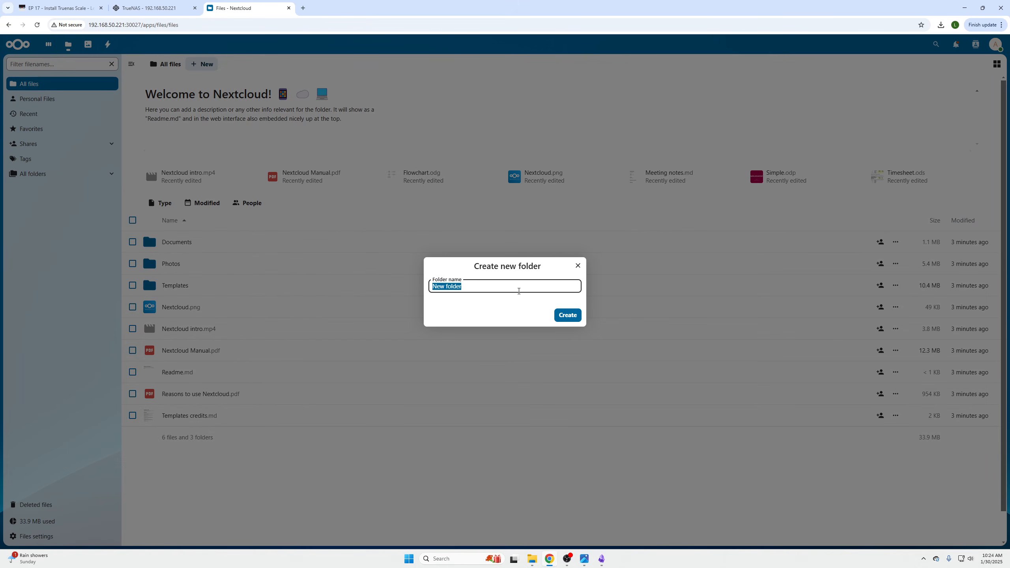
text(Test)
click(567, 315)
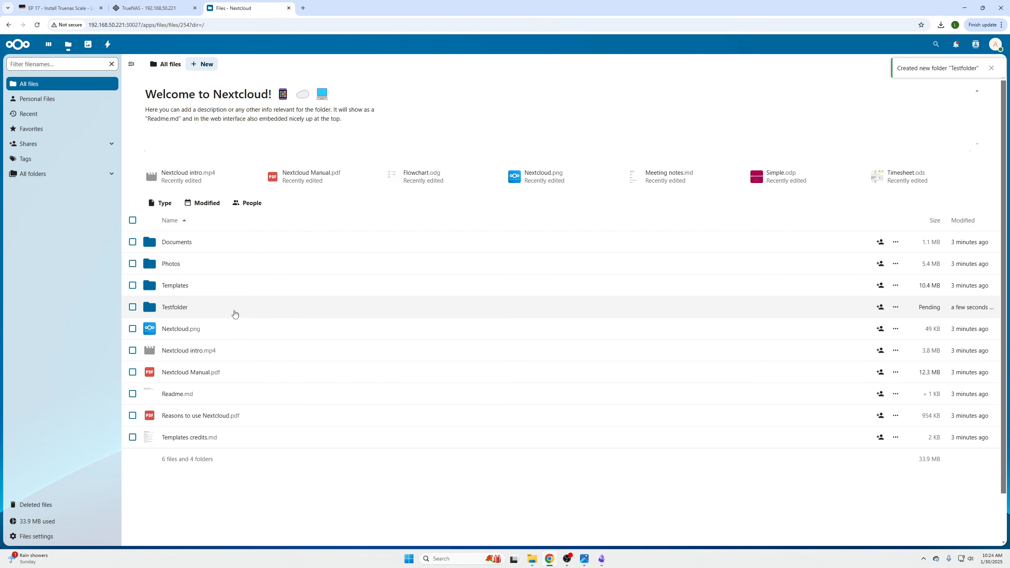
Upload the twelve images from img_lights through download in the Downloads folder into Testfolder
click(178, 314)
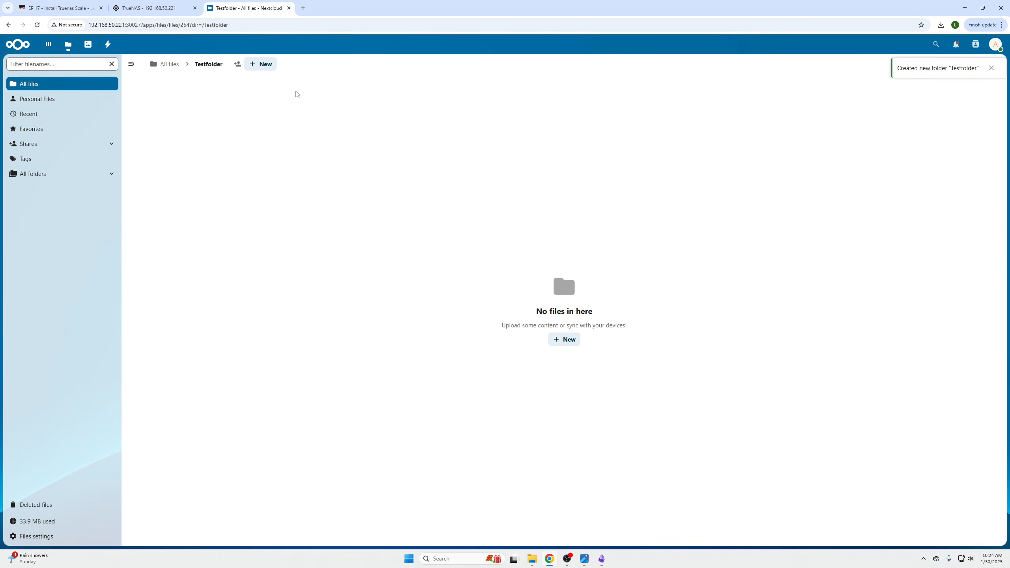
click(571, 339)
click(575, 372)
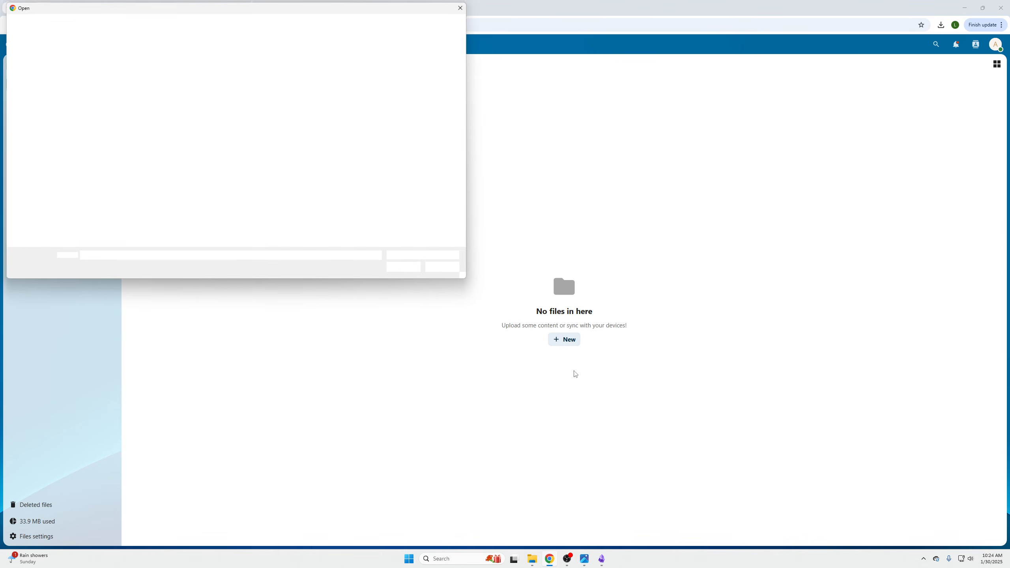
click(119, 75)
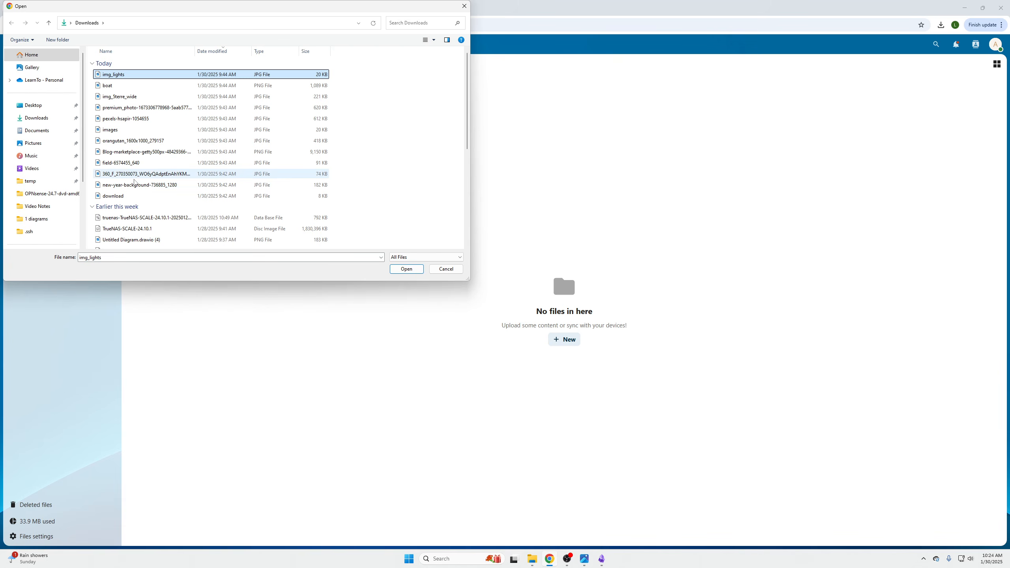
shift+click(136, 195)
click(407, 269)
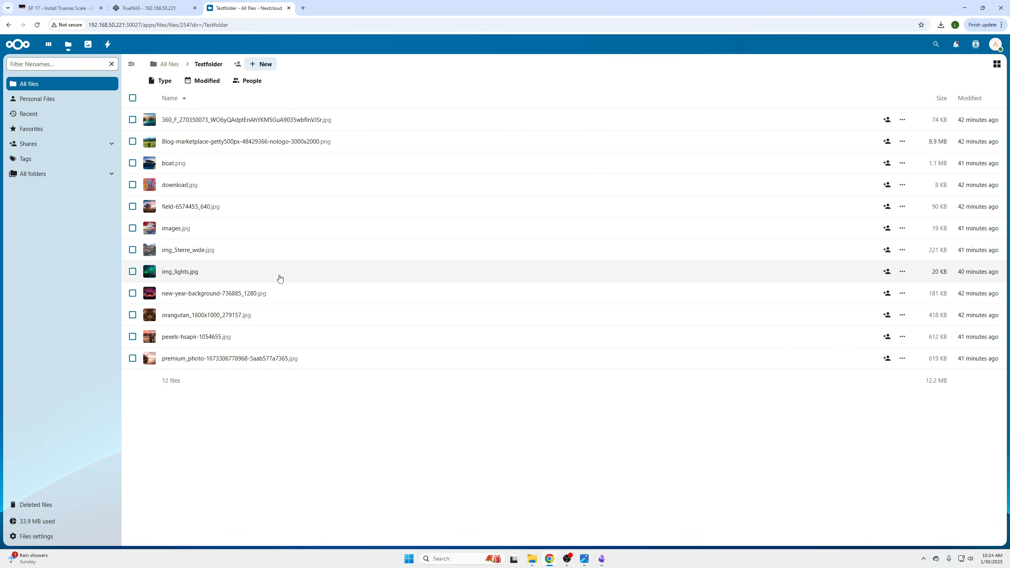
Preview the first five images in Testfolder and check the sharing options offered for the first image
click(217, 122)
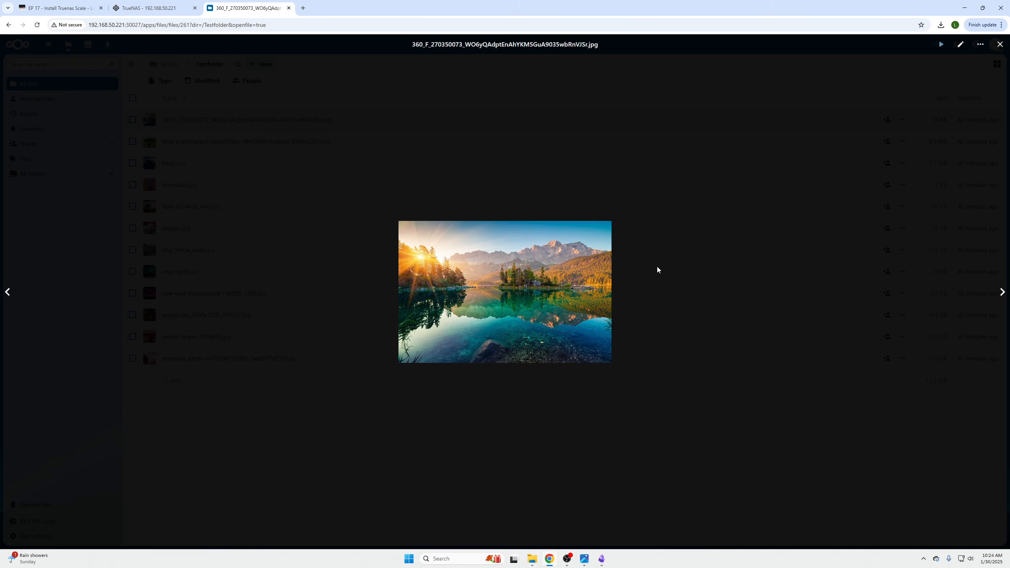
click(1003, 294)
click(1003, 294)
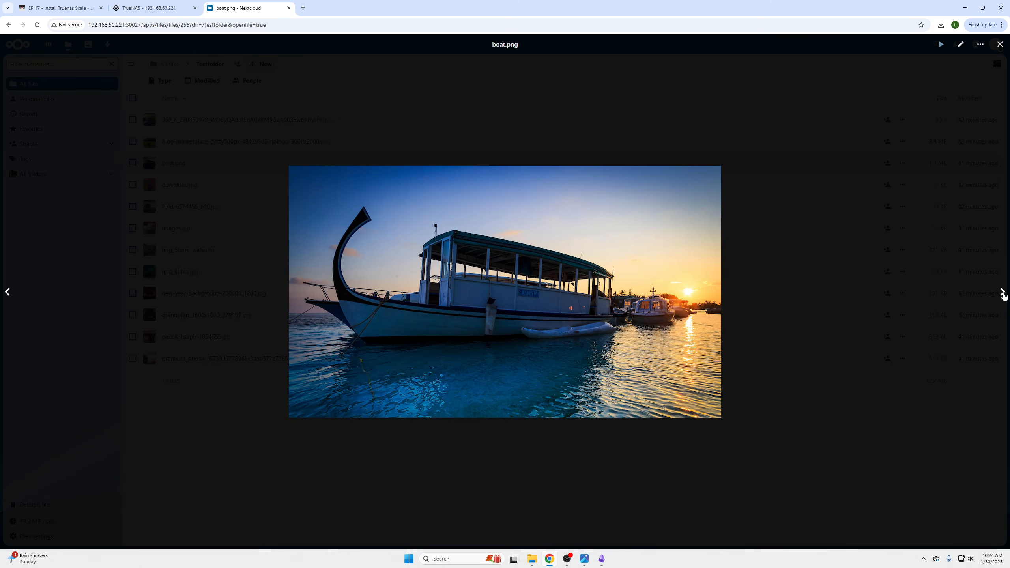
click(1003, 295)
click(1003, 294)
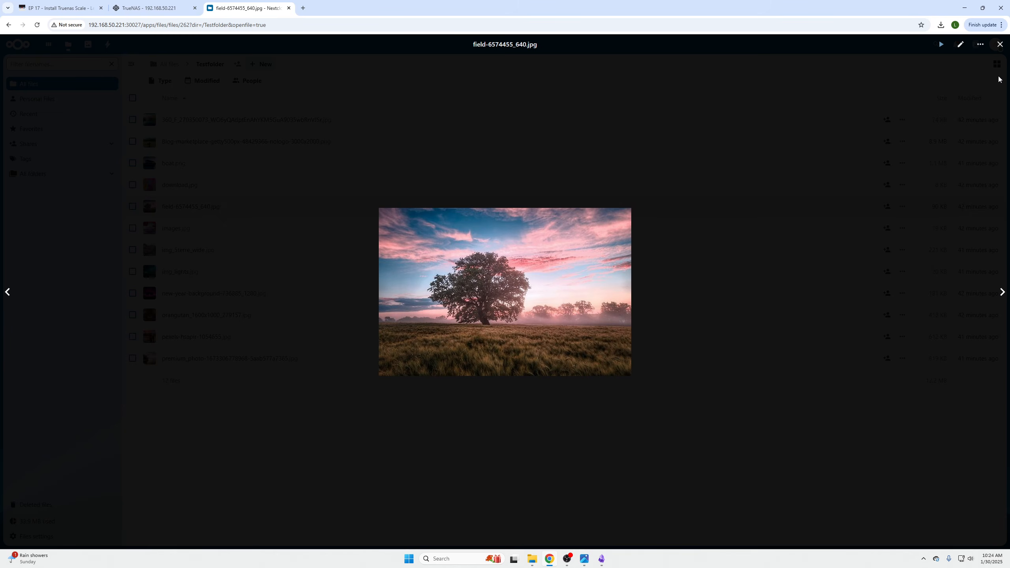
click(1000, 44)
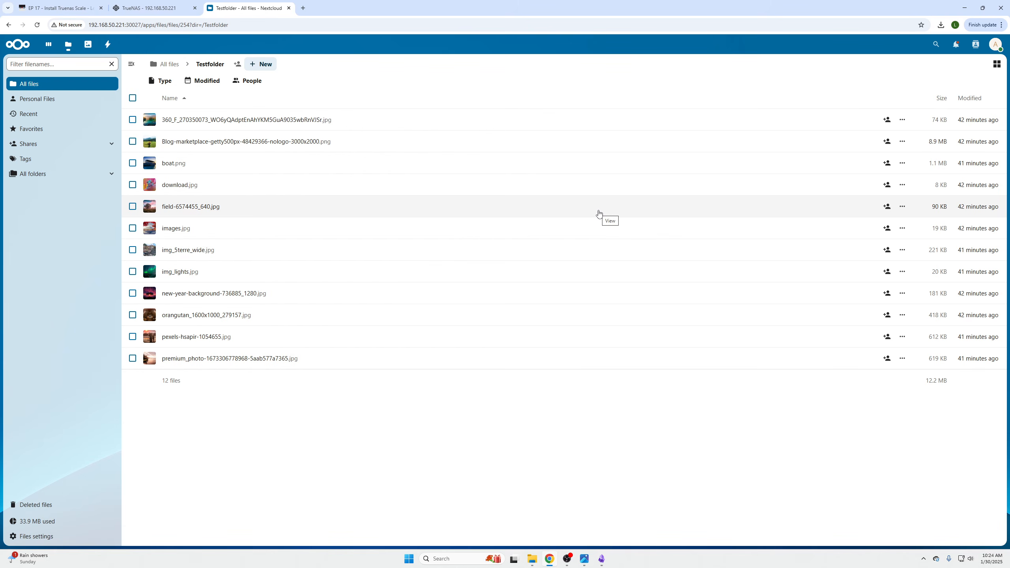
click(887, 120)
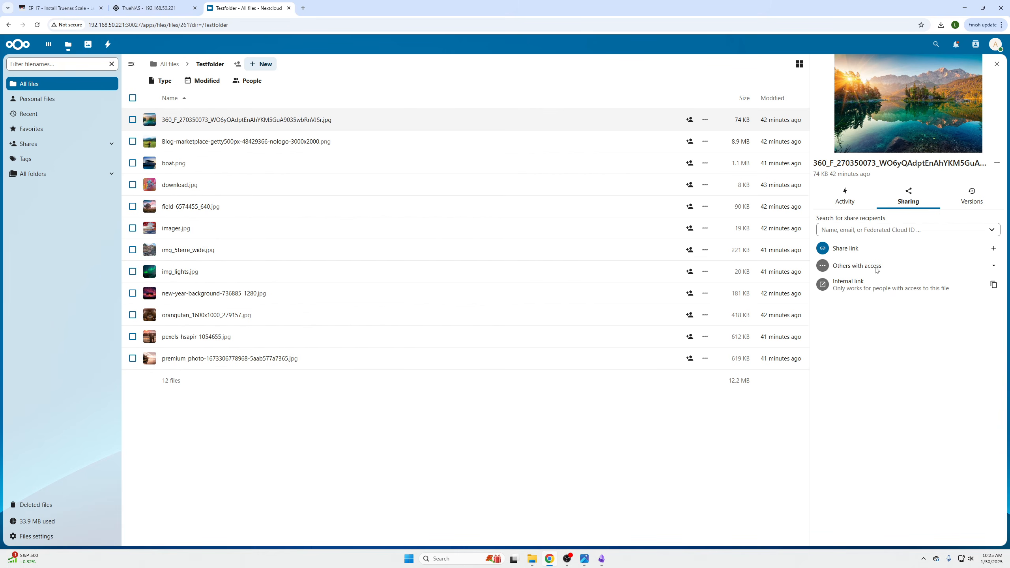
click(997, 63)
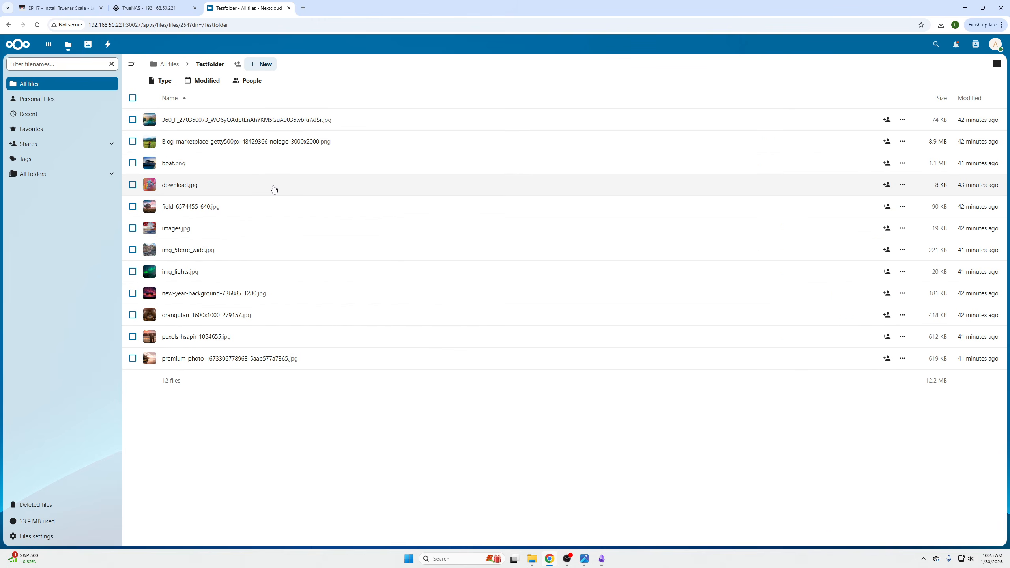
Inspect the account management page and its new account form, returning to Testfolder without creating an account
click(999, 48)
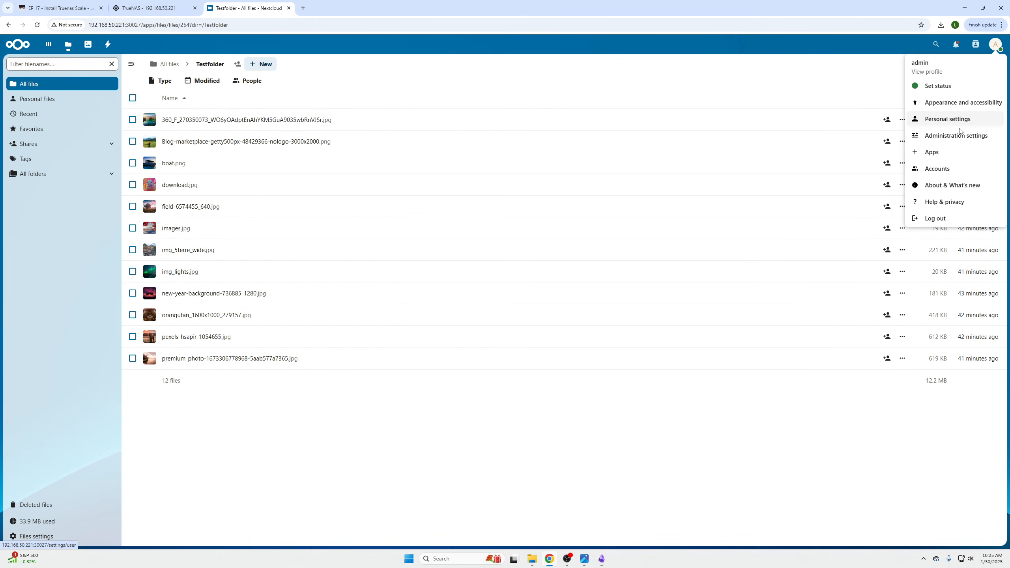
click(951, 172)
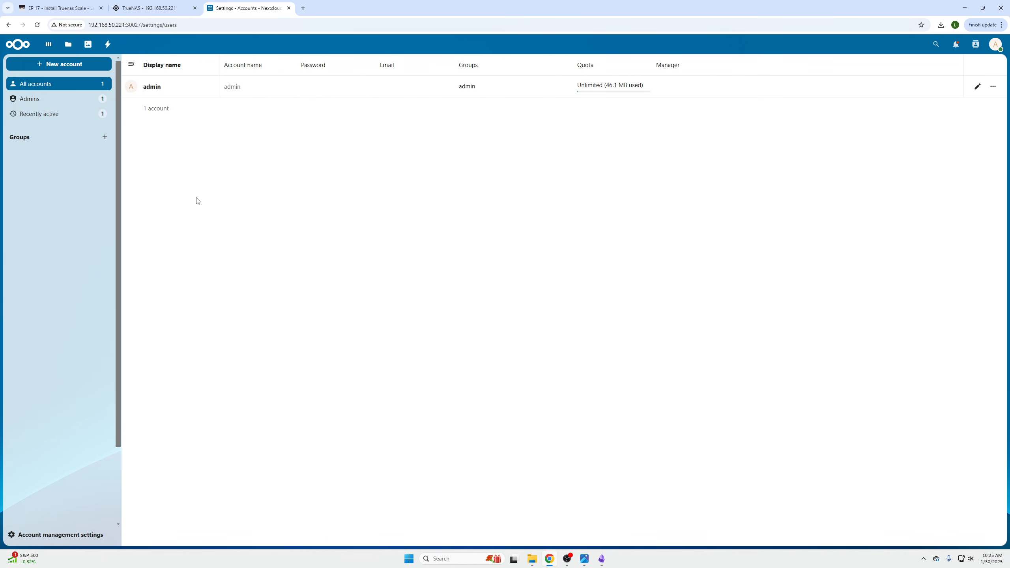
click(58, 64)
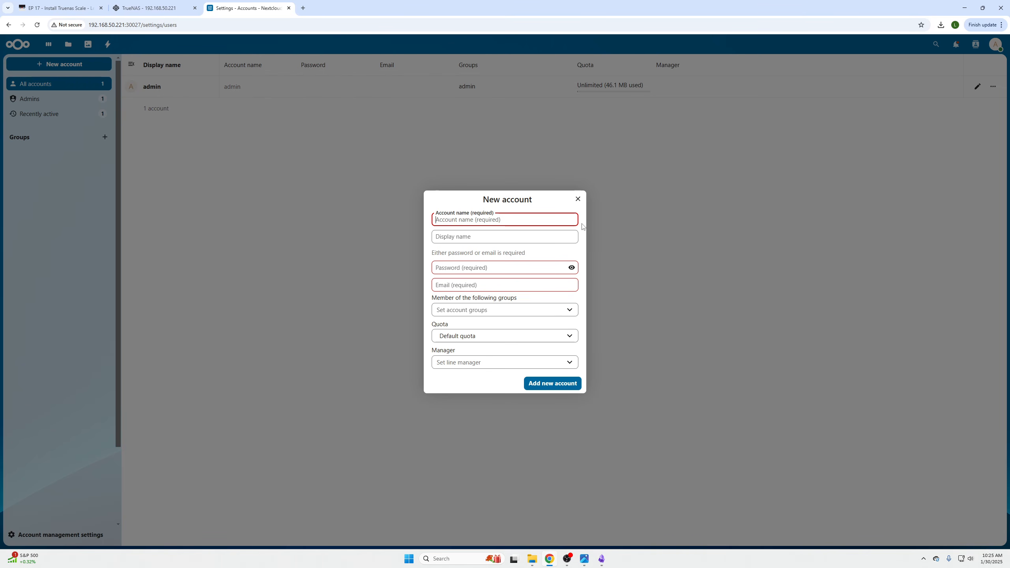
click(578, 200)
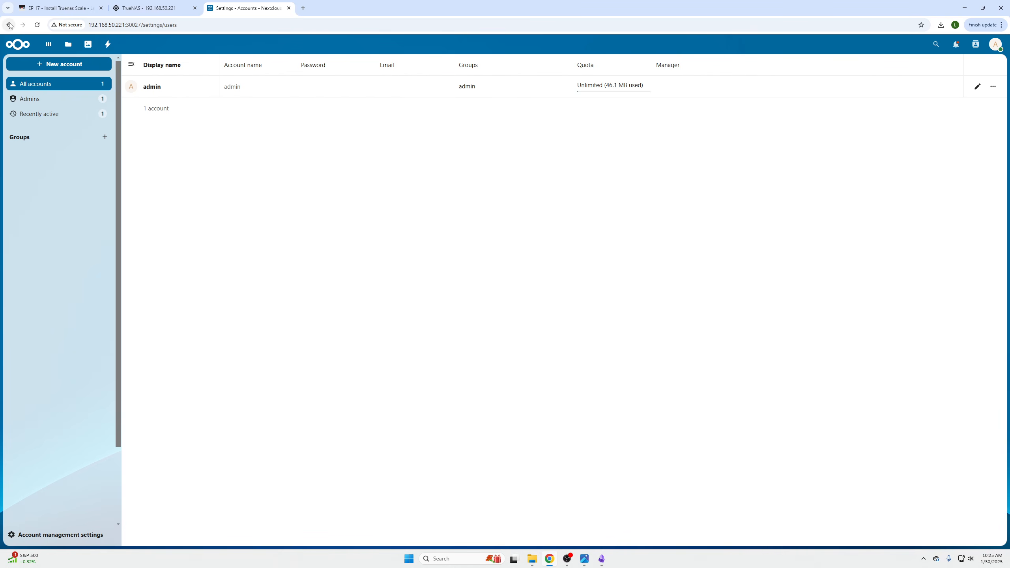
click(9, 26)
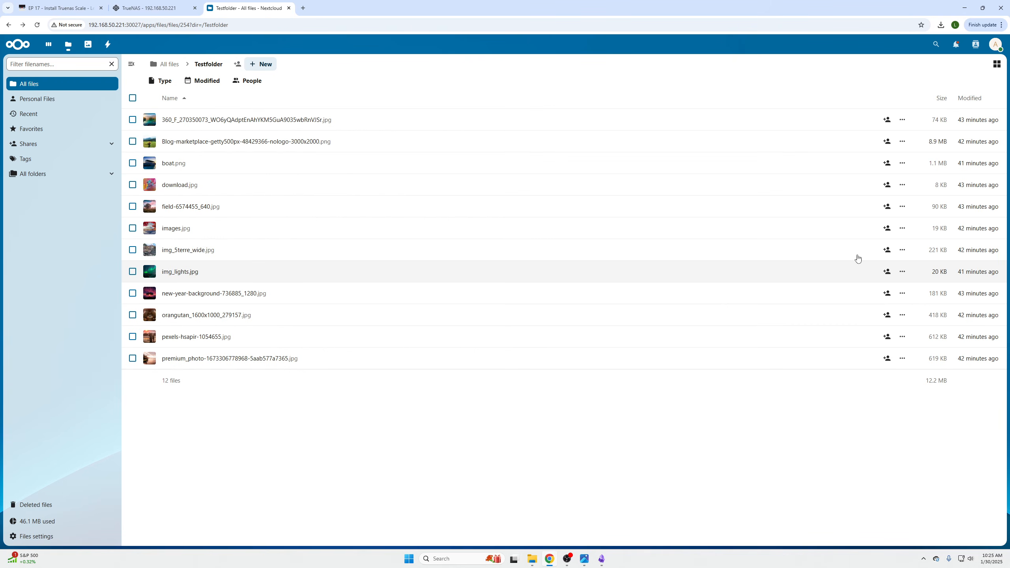
Check which others have access to the first image in Testfolder and return to All files
click(887, 121)
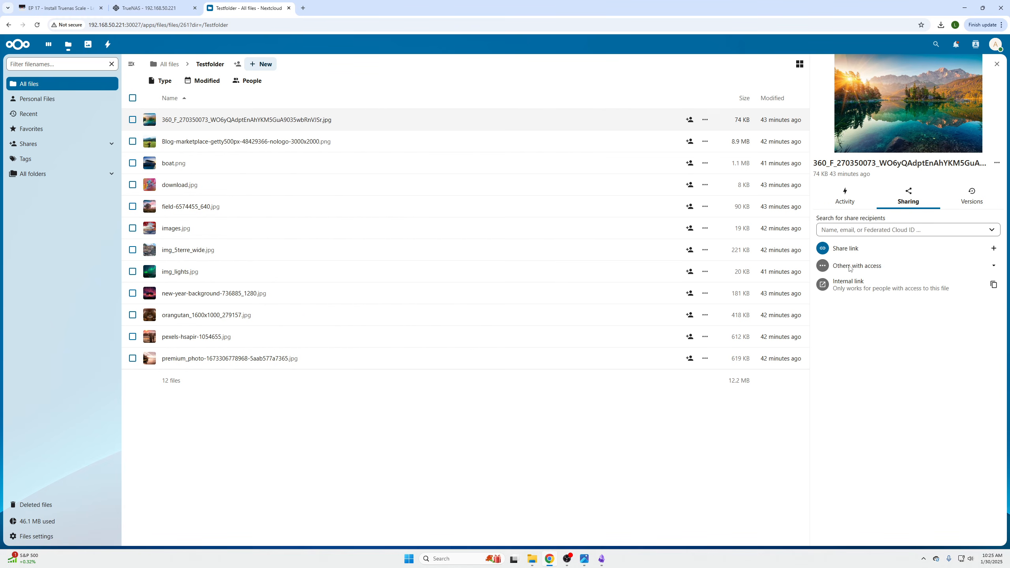
click(983, 270)
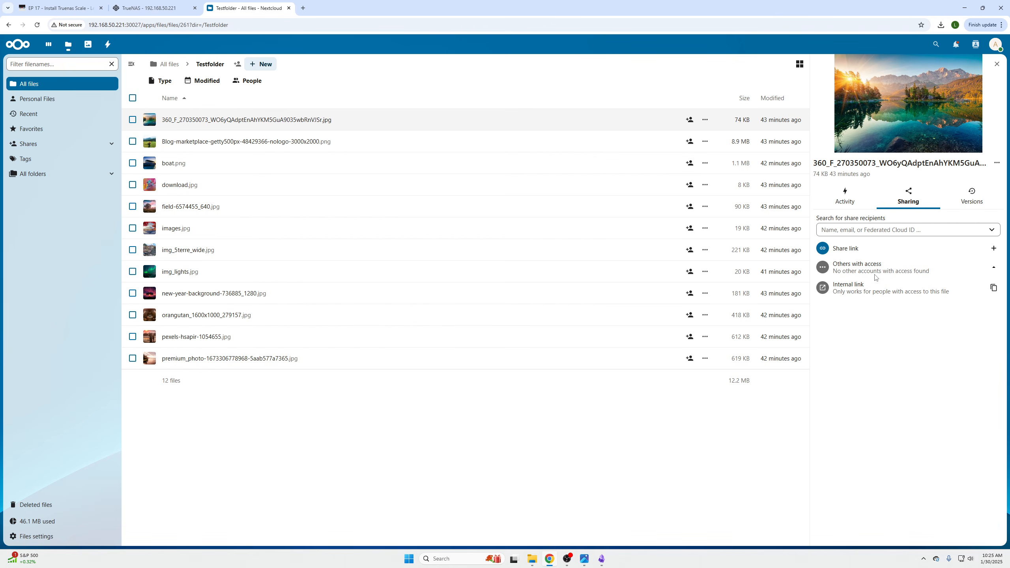
click(165, 64)
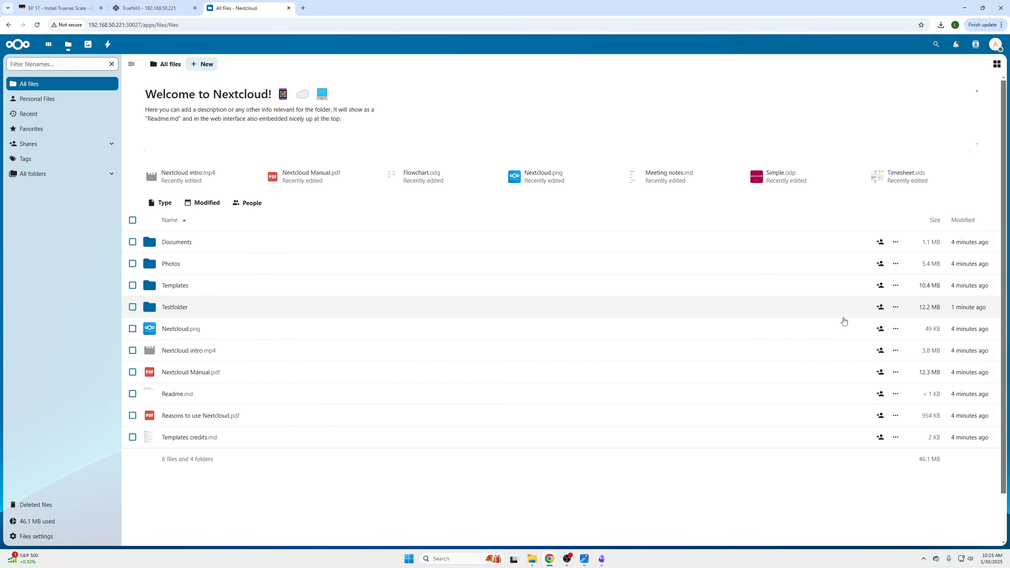
Review the sharing options and the available folder actions for Testfolder
click(896, 307)
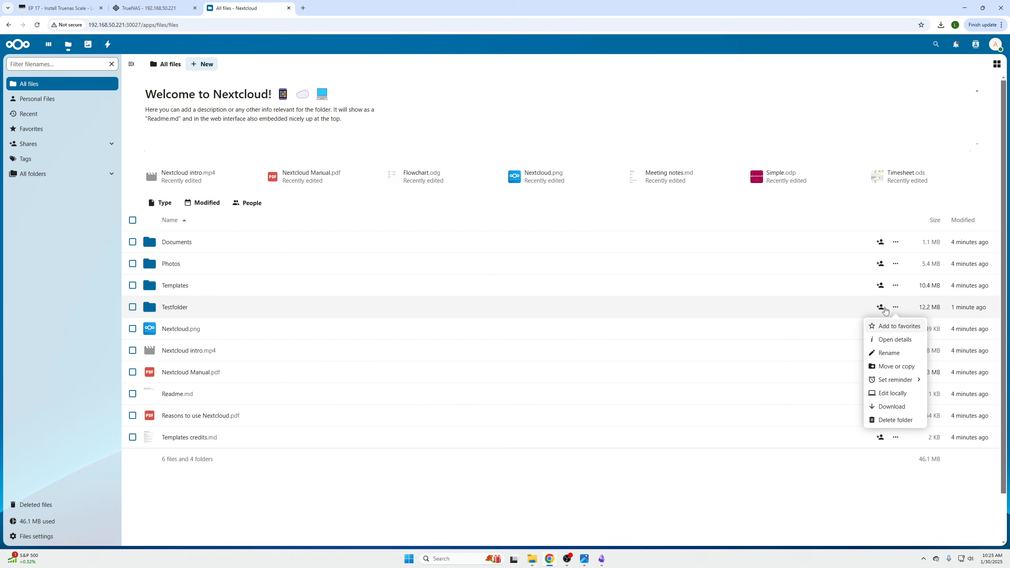
click(880, 307)
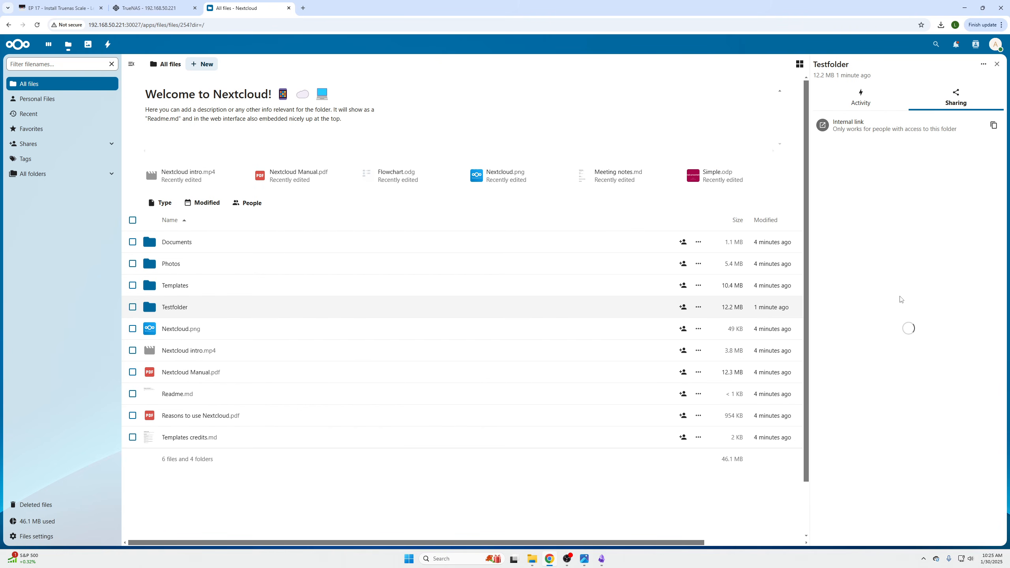
click(997, 64)
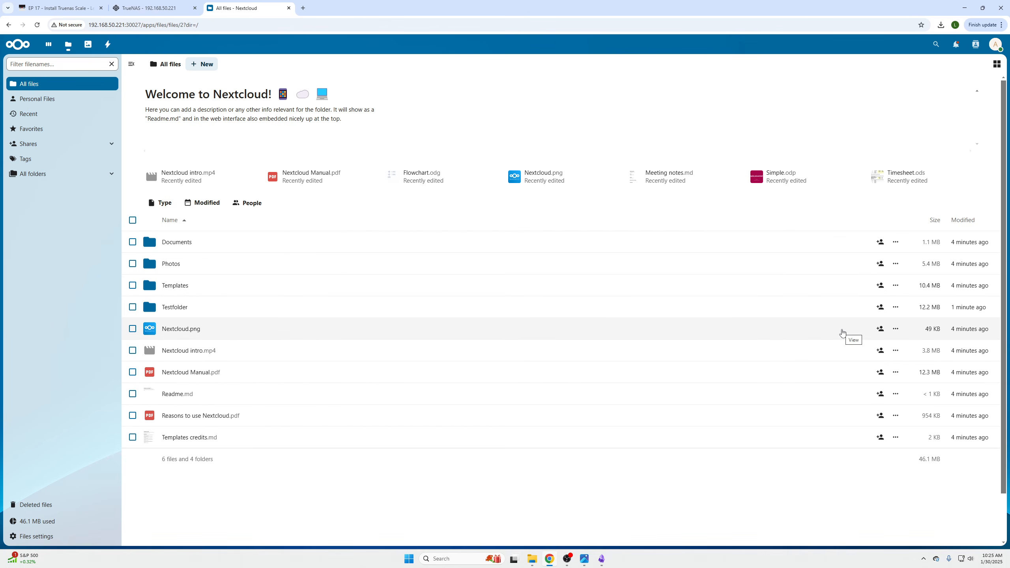
click(895, 307)
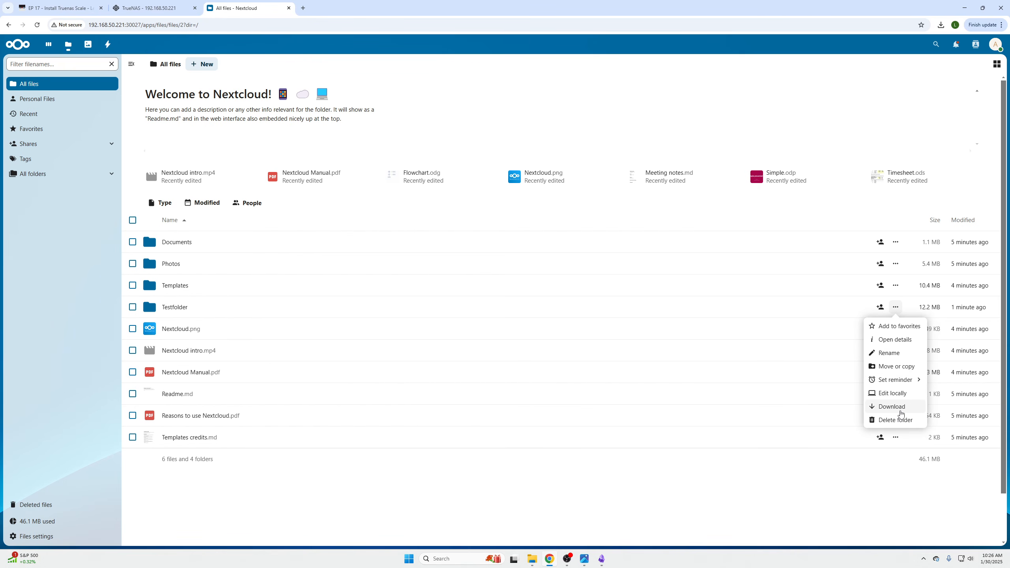
Dismiss the Testfolder actions and open the EP 9 - Tailscale Install with Proxmox guide on the Learn To HomeLab site
click(600, 522)
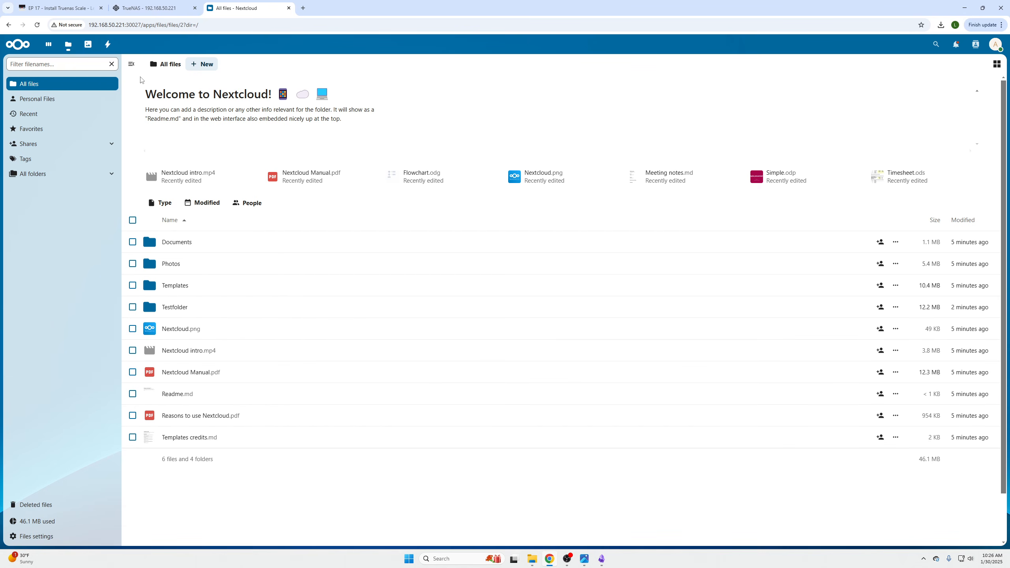
click(55, 8)
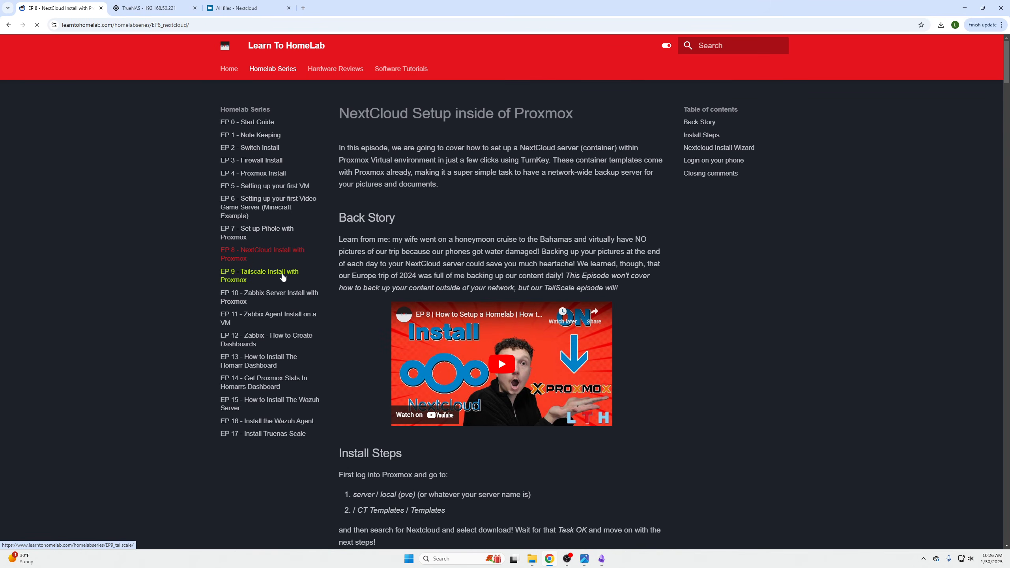
click(273, 276)
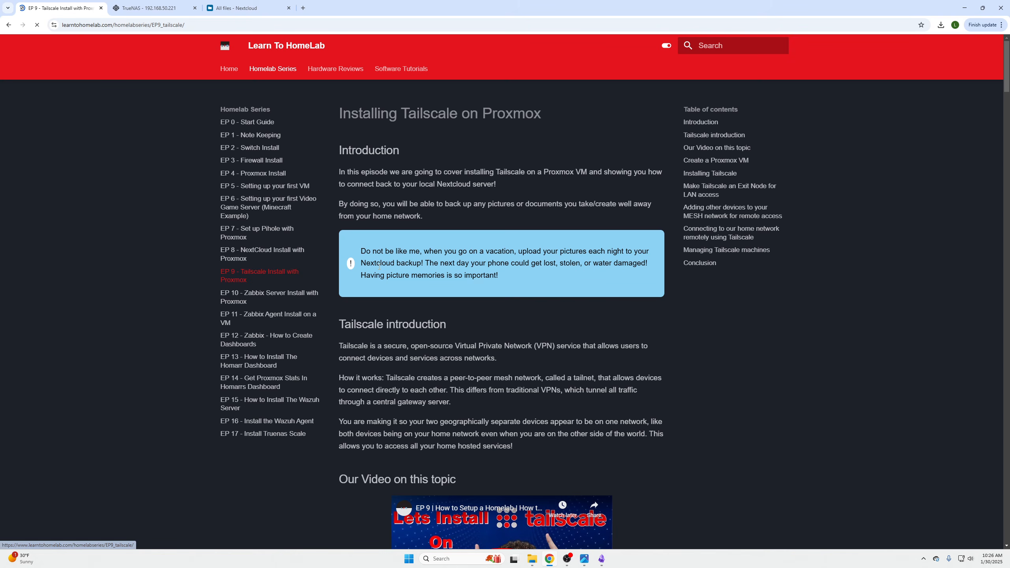
Examine the Tailscale guide's sections on VM creation, installation, exit node setup, remote Nextcloud access from a phone and machine management
scroll(429, 264, down, 10)
scroll(429, 264, down, 12)
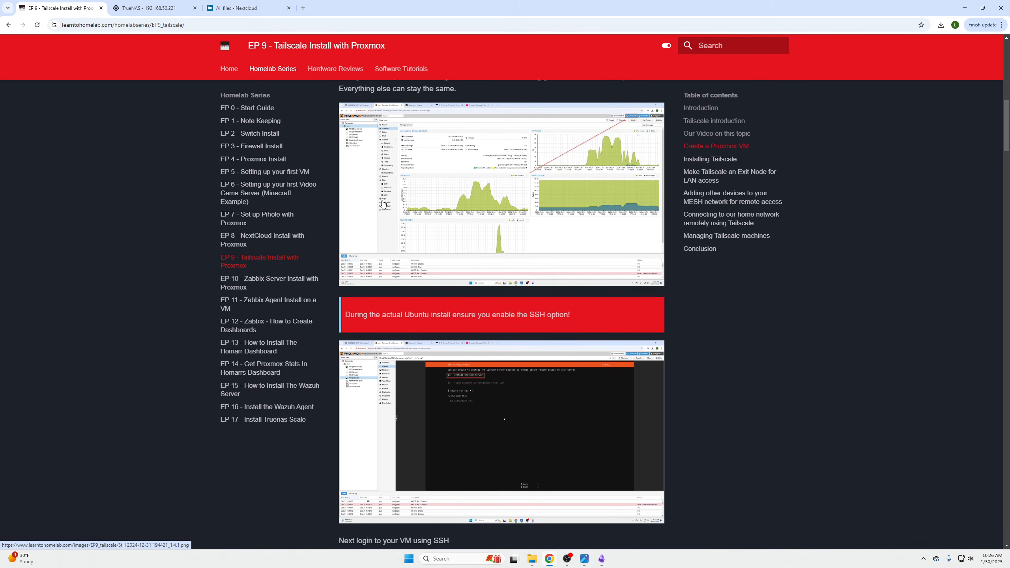
scroll(489, 207, down, 15)
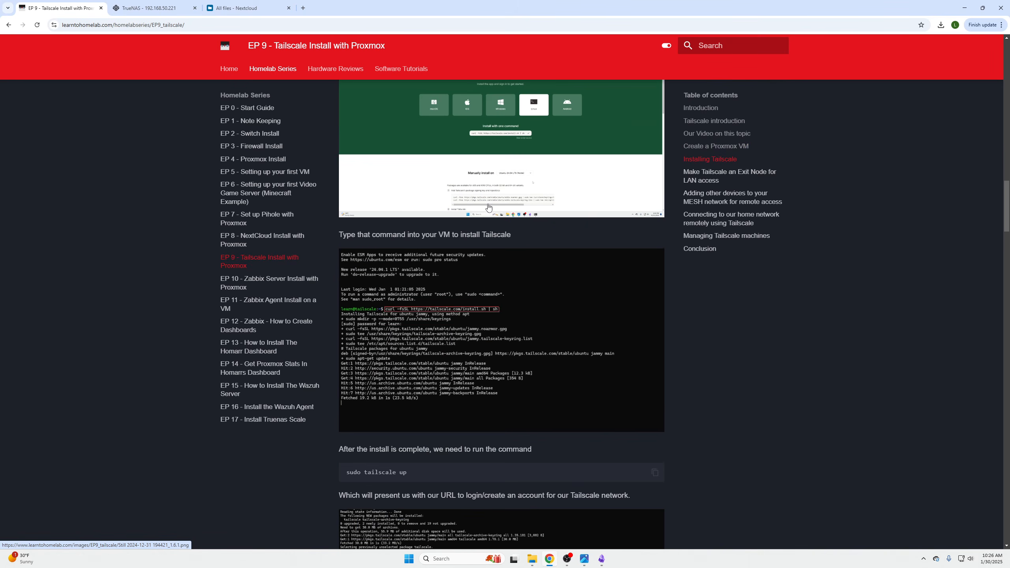
scroll(491, 213, down, 20)
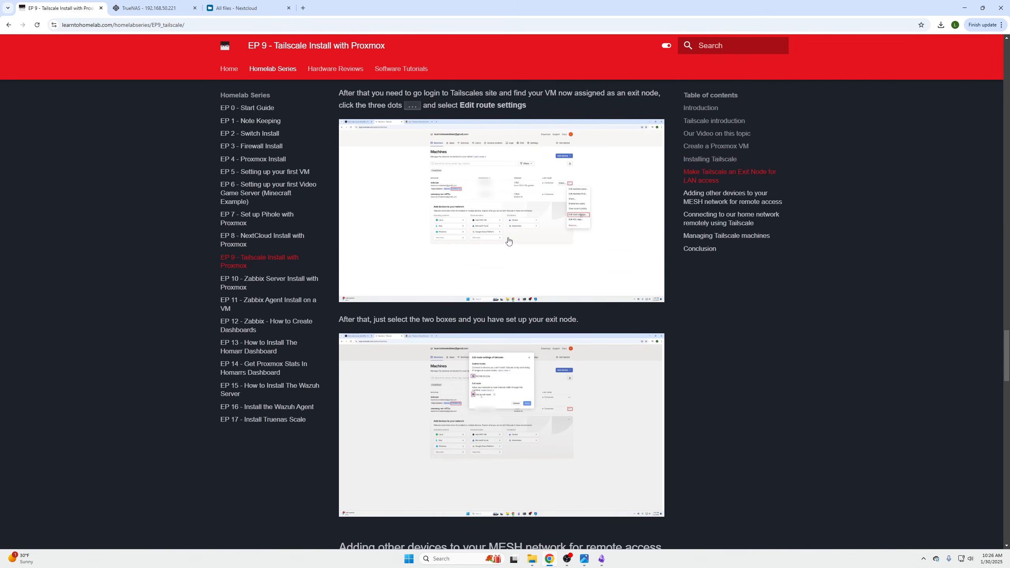
scroll(516, 267, up, 6)
scroll(516, 267, up, 6)
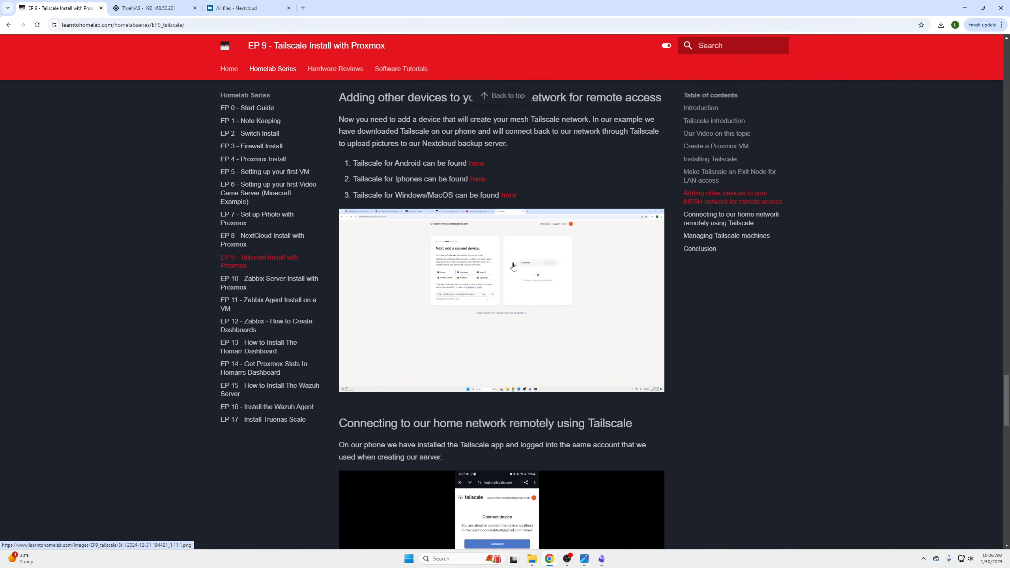
scroll(530, 292, down, 5)
scroll(517, 296, down, 4)
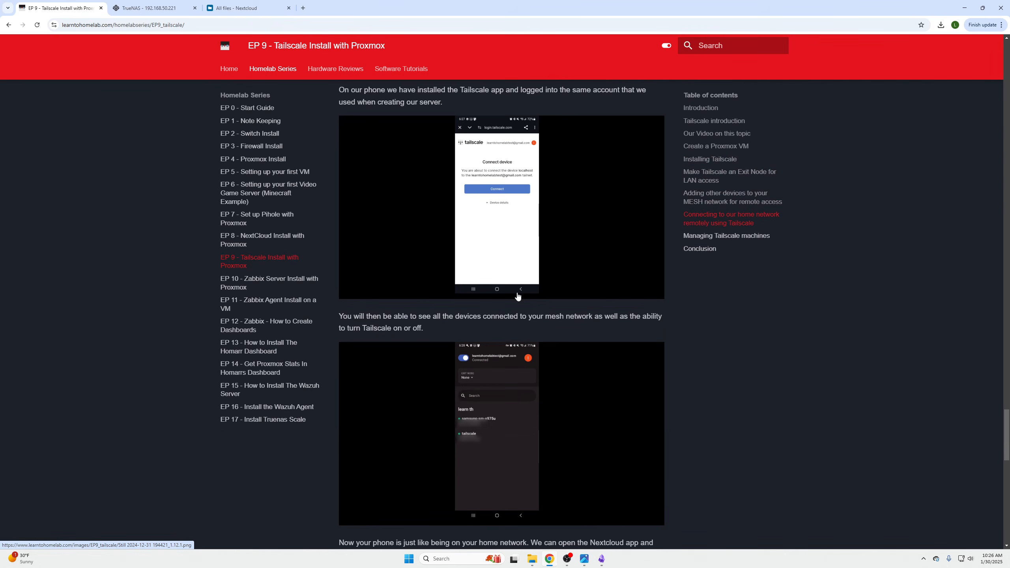
scroll(518, 364, down, 4)
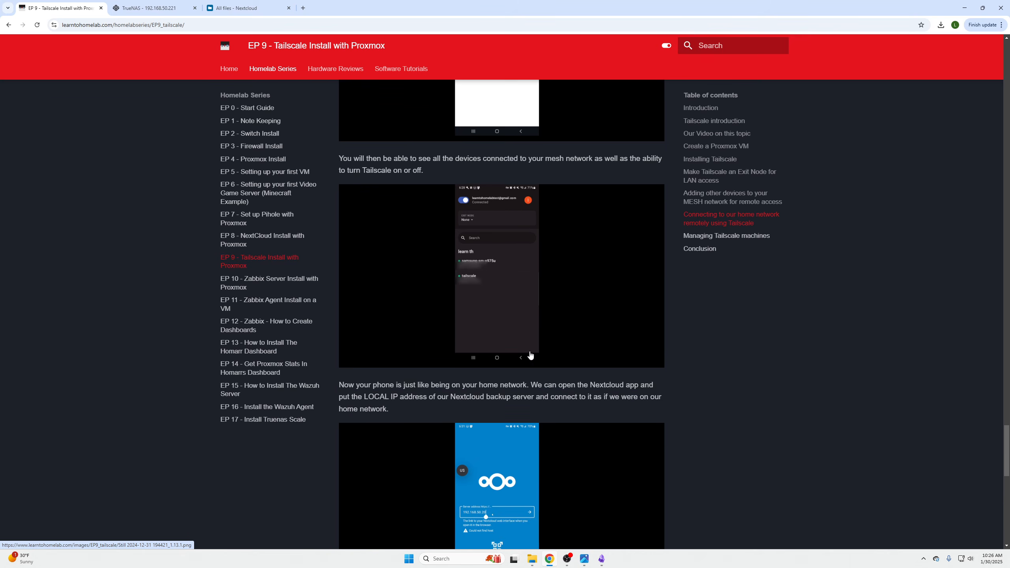
scroll(458, 322, down, 6)
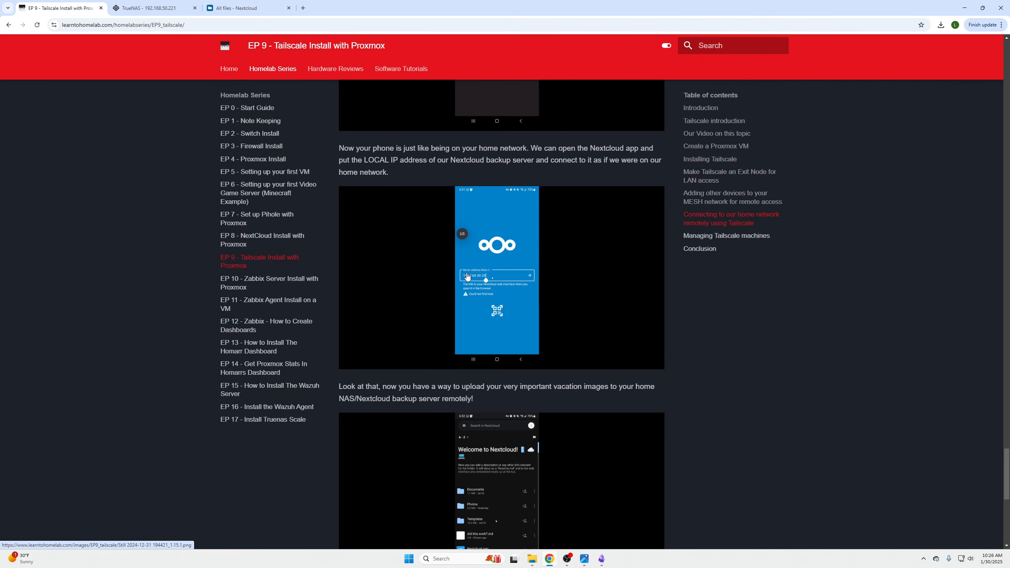
scroll(462, 286, down, 5)
scroll(478, 224, down, 6)
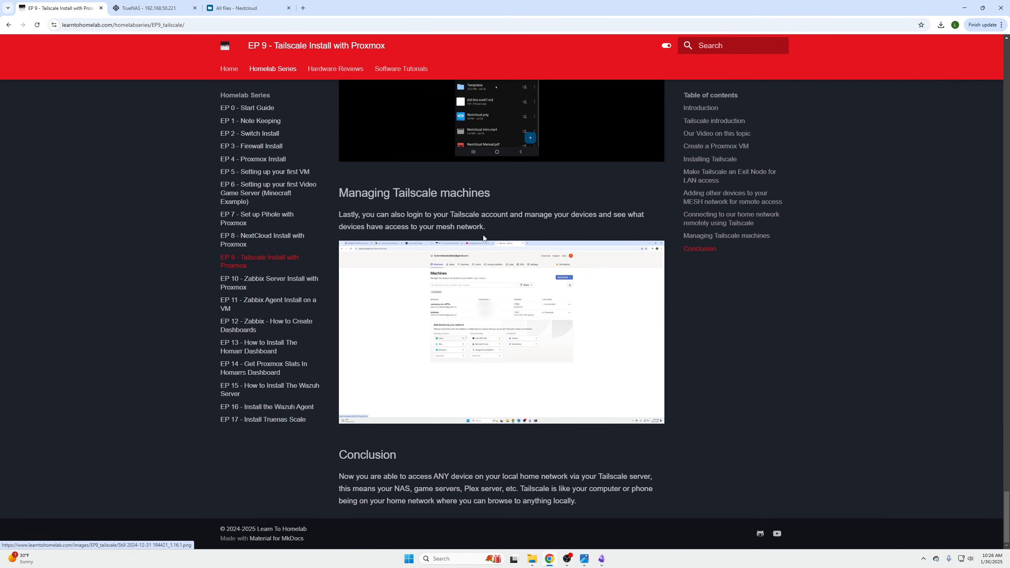
Check the installed applications page in TrueNAS and return to All files in Nextcloud
click(148, 11)
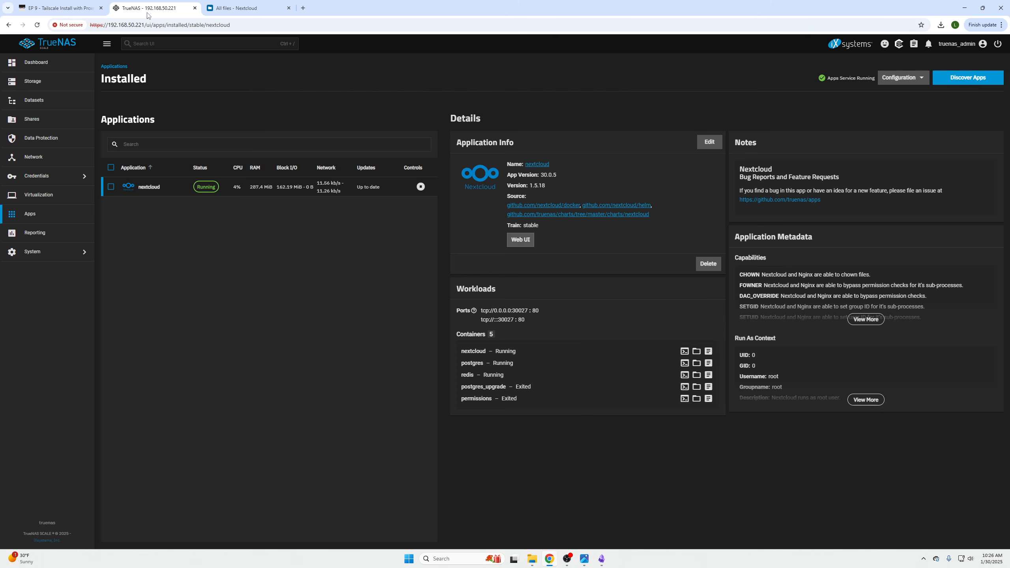
click(235, 12)
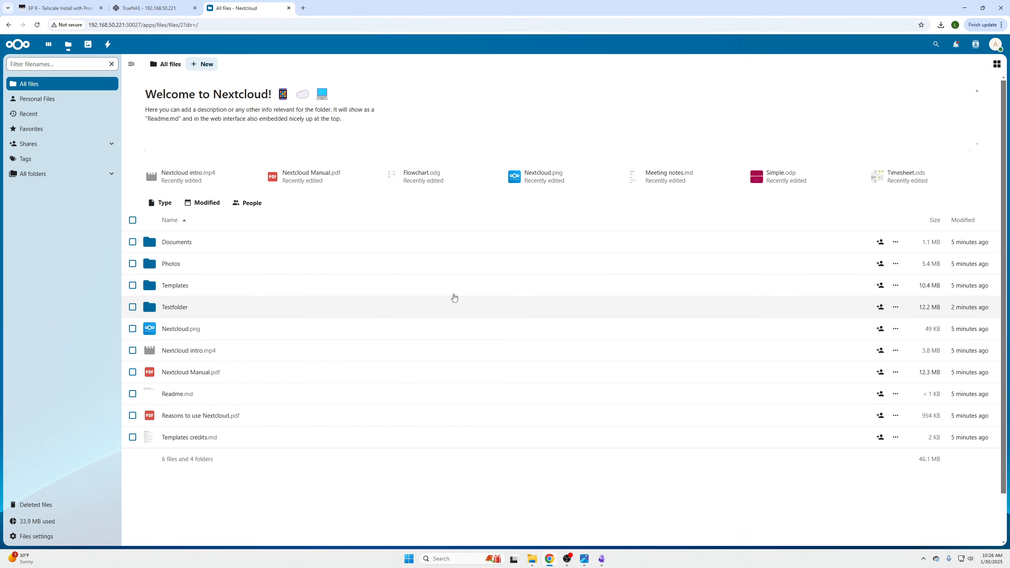